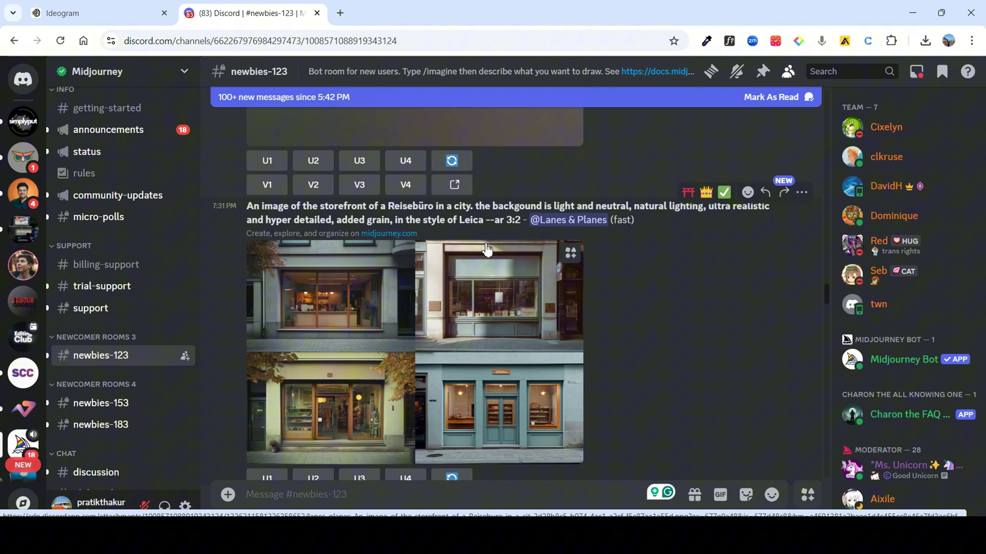
Step: Paste the sunset-on-the-mountains prompt into Ideogram with Realistic style and the Fresh colour palette
key(ctrl+w)
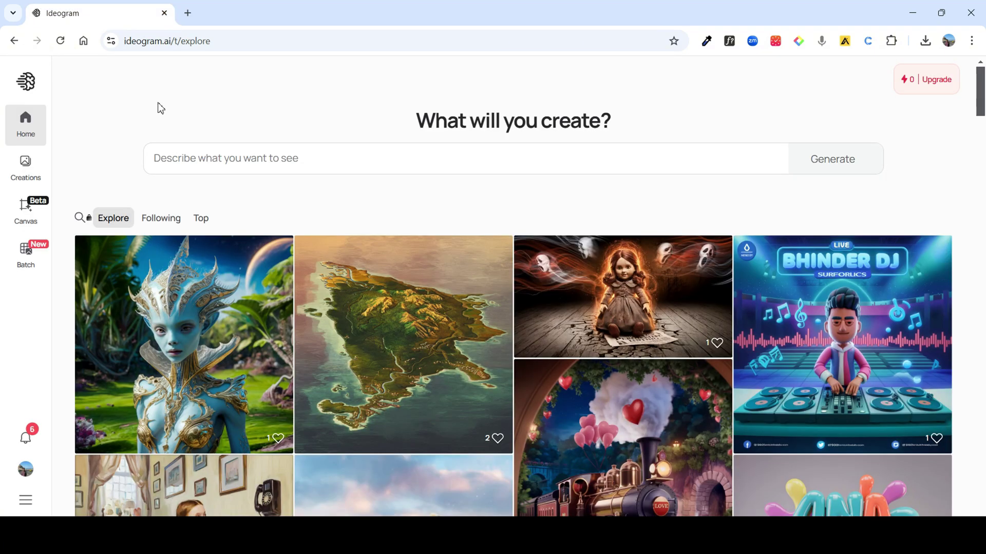
click(211, 160)
text(beautiful sunset, person watching it from the mountains, windy climate)
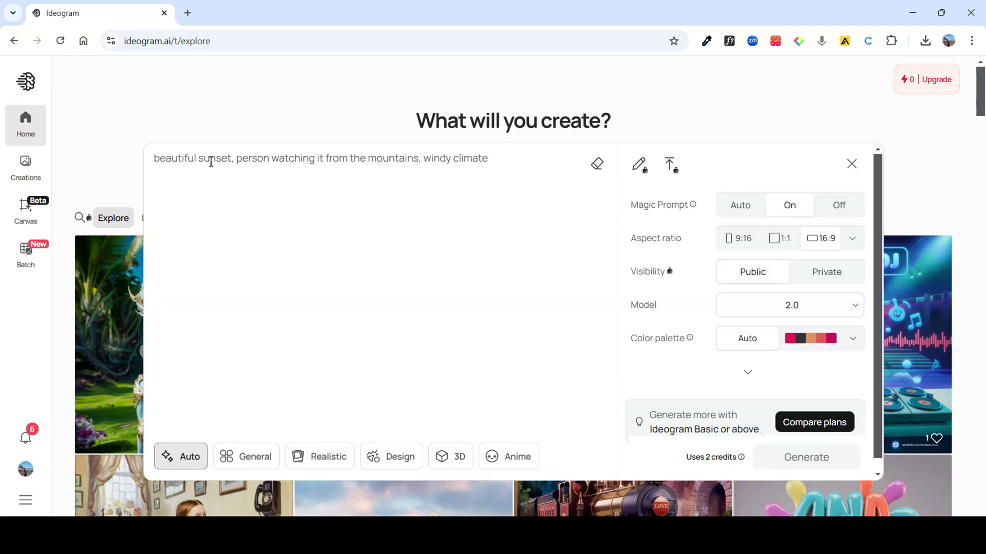
click(319, 456)
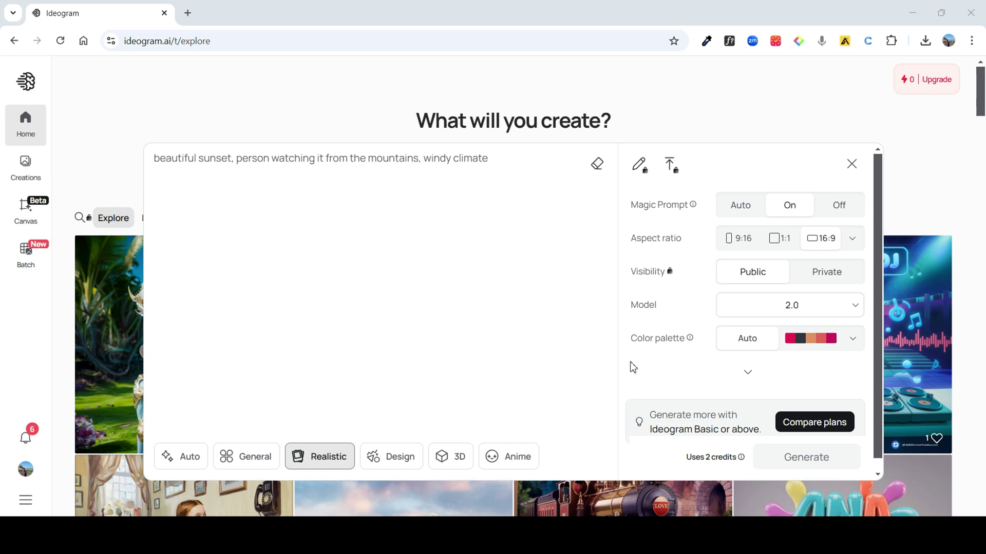
click(852, 339)
click(788, 289)
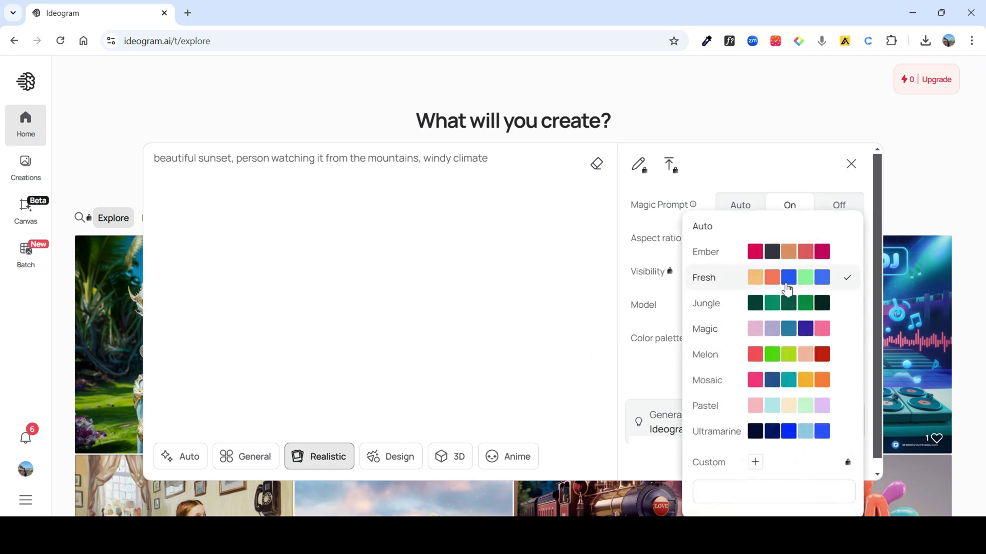
click(640, 382)
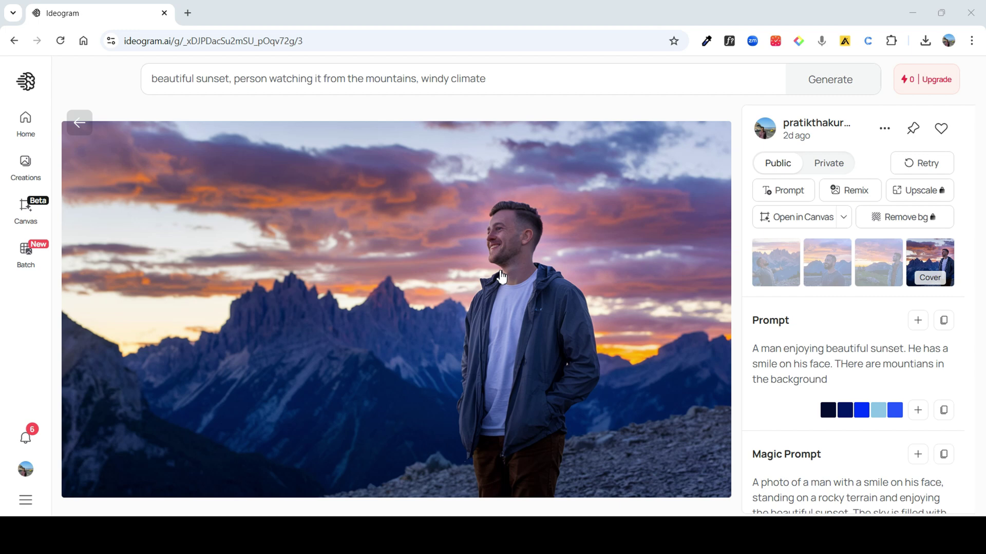
Step: Review the three generated image variations, then start a blank browser tab
click(786, 268)
click(822, 268)
click(871, 268)
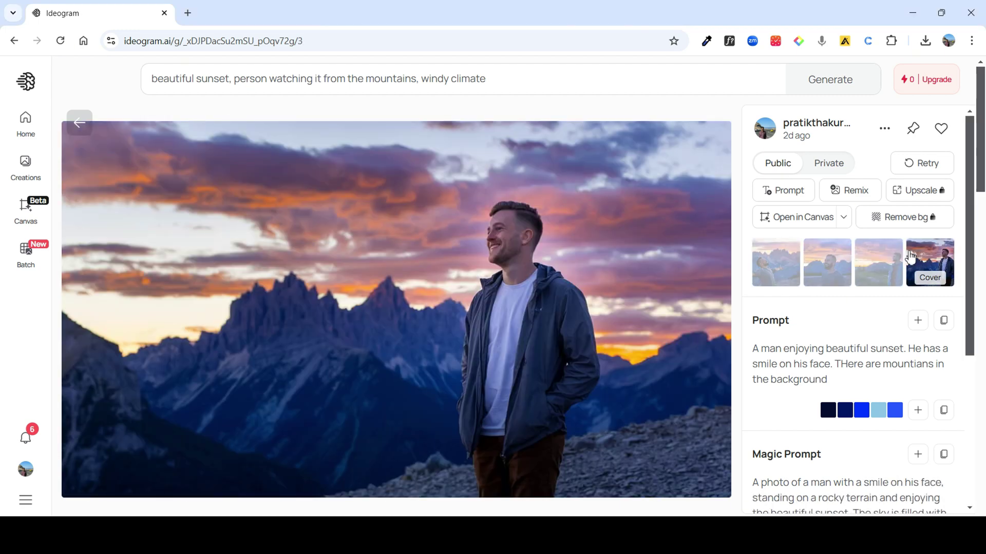
click(188, 14)
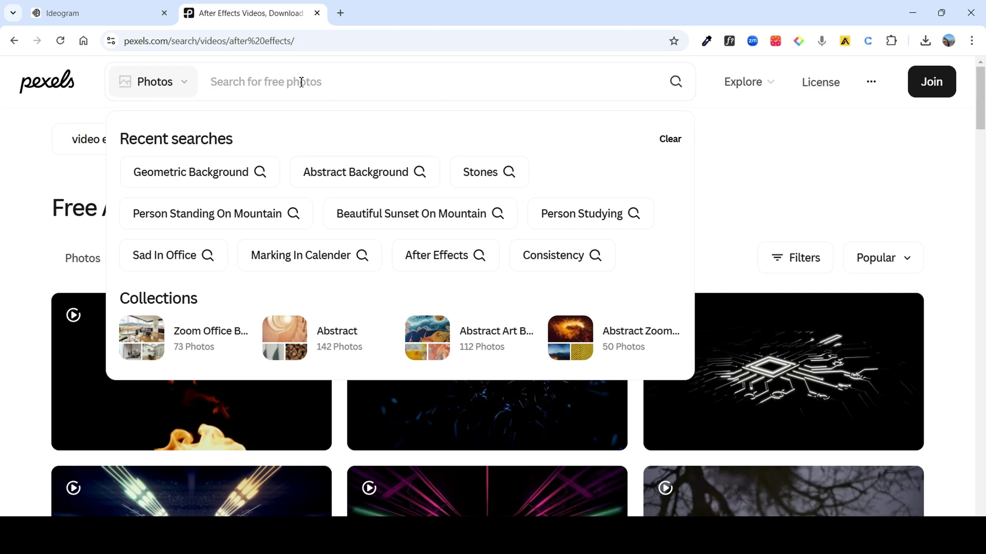
Step: Search Pexels for 'person standing on a mountain' and browse the photo results
text(person s)
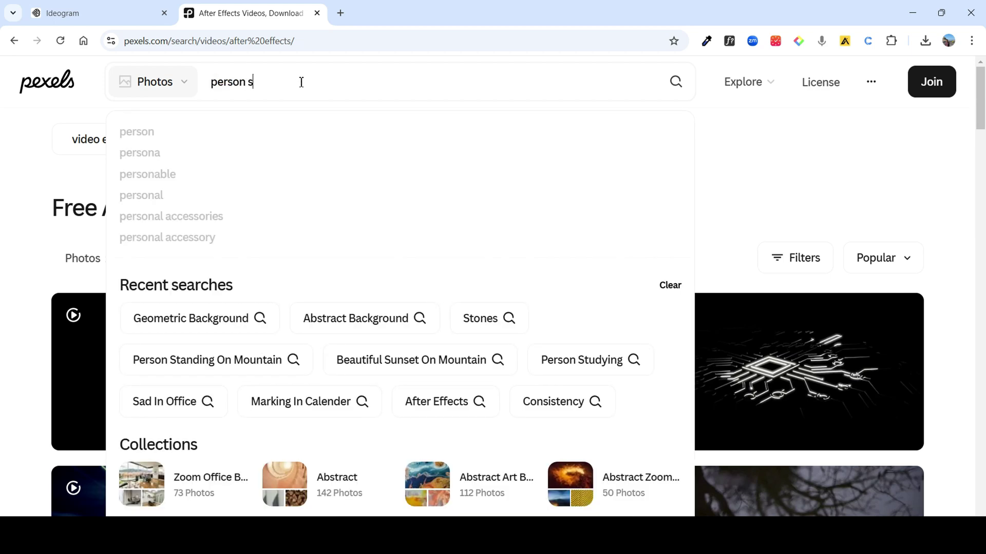
text(tanding)
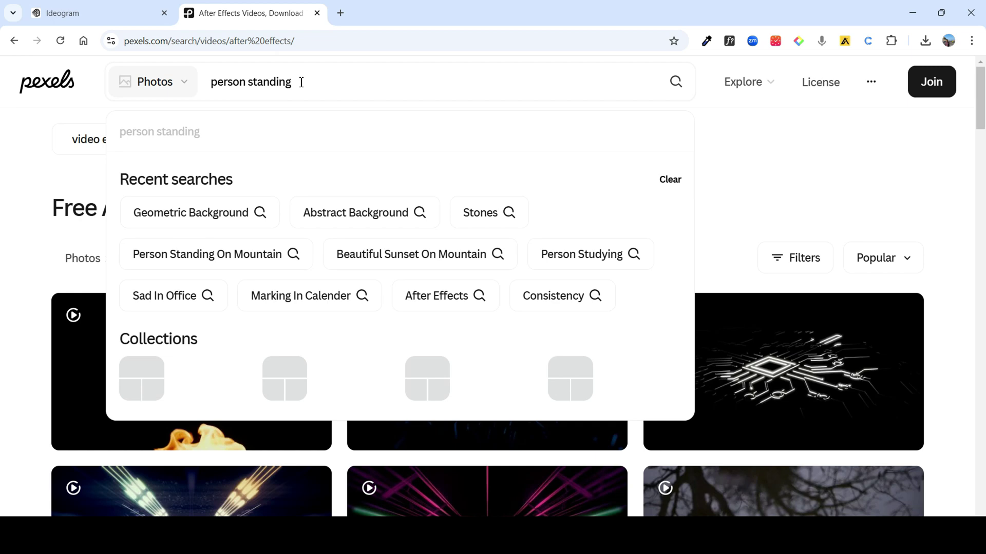
text( on a mountai)
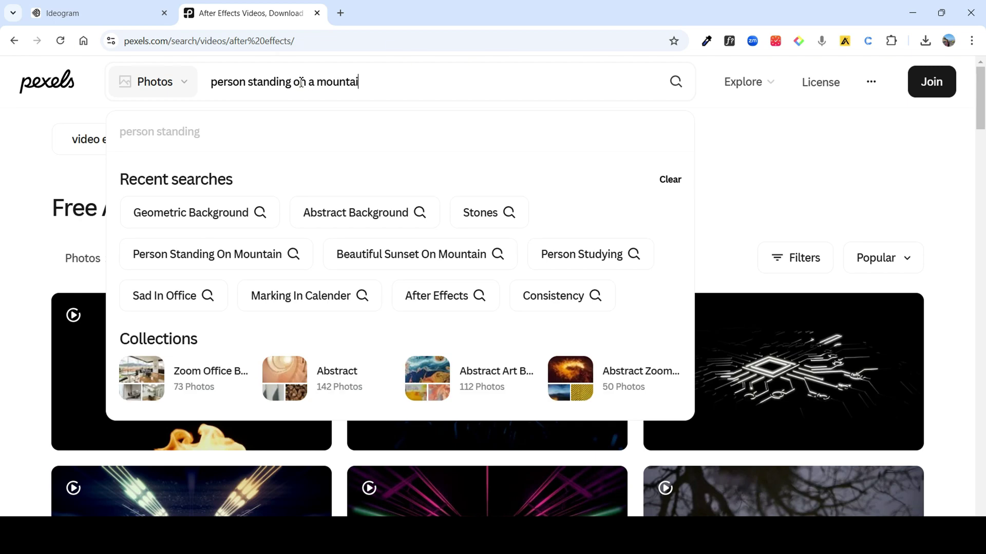
text(n)
key(Return)
scroll(467, 379, down, 5)
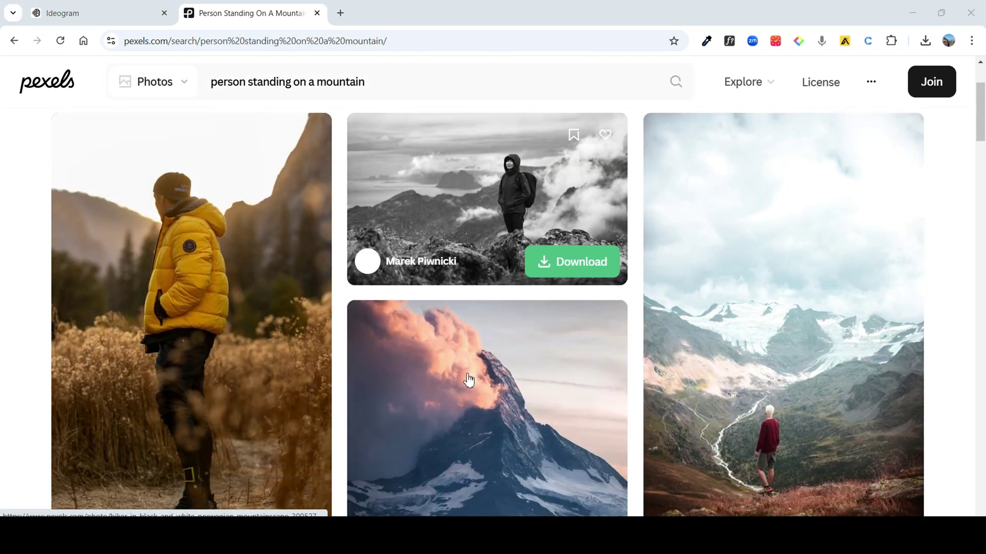
scroll(469, 380, down, 15)
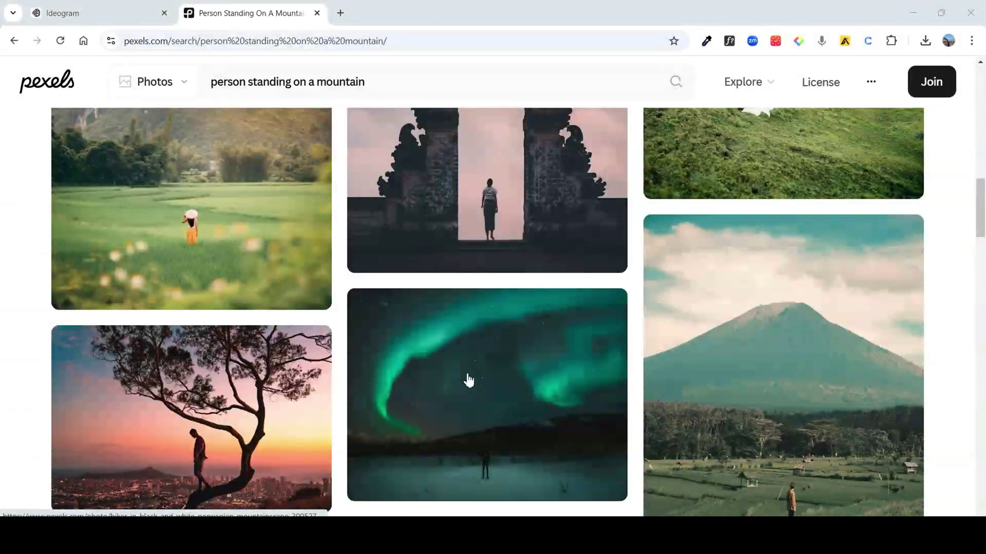
scroll(469, 381, down, 12)
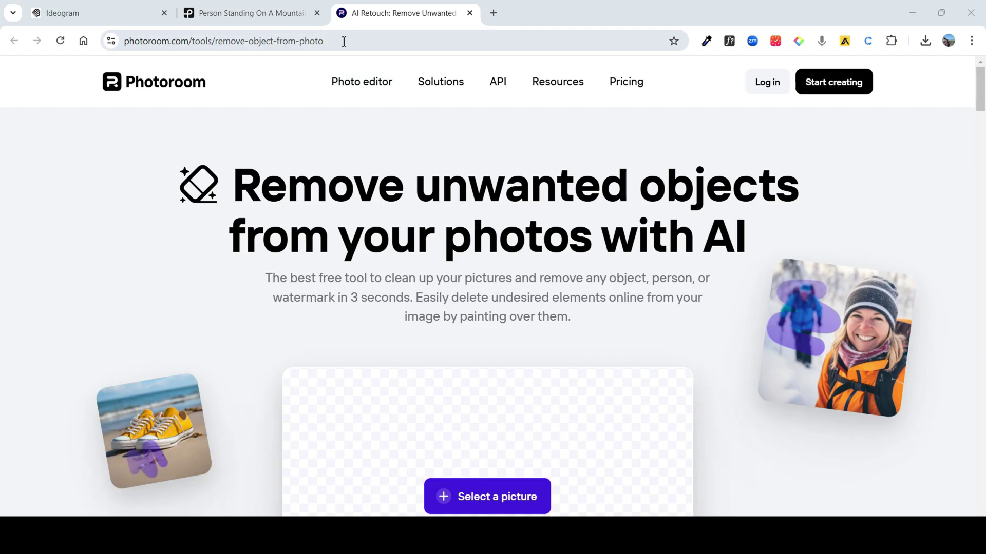
Step: Erase the woman from the mountain photo with a larger brush and download it at standard resolution
scroll(439, 305, down, 1)
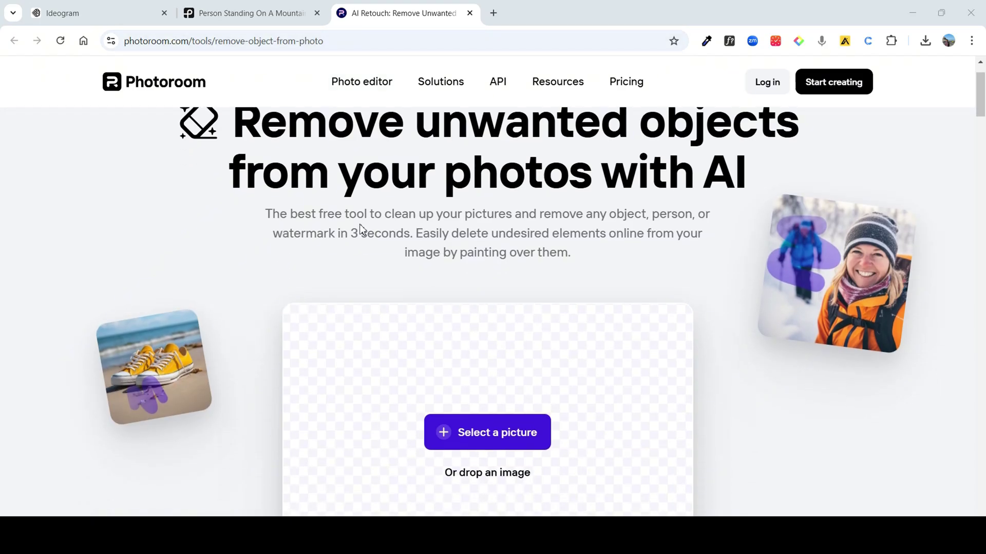
click(492, 434)
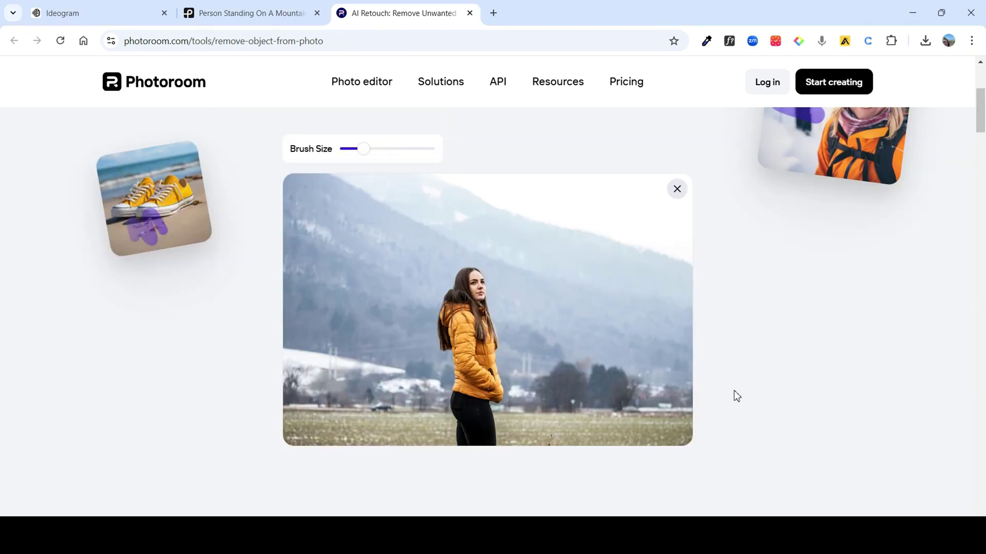
scroll(723, 390, up, 1)
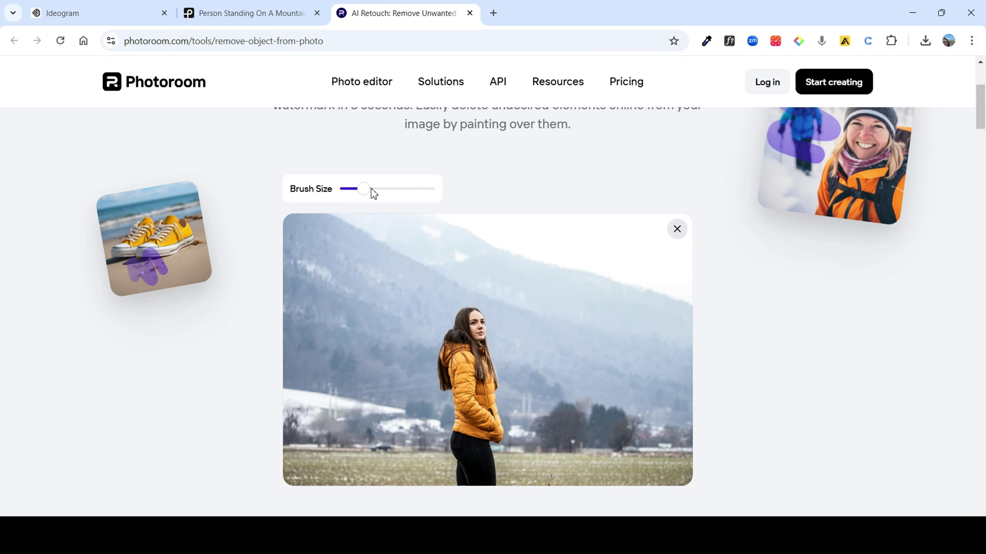
drag(373, 198, 411, 199)
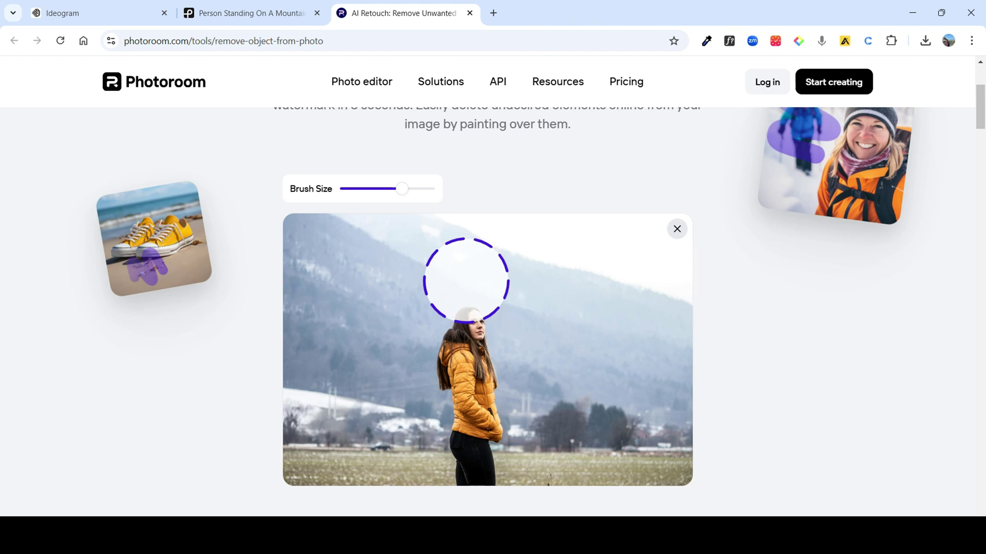
drag(466, 280, 467, 467)
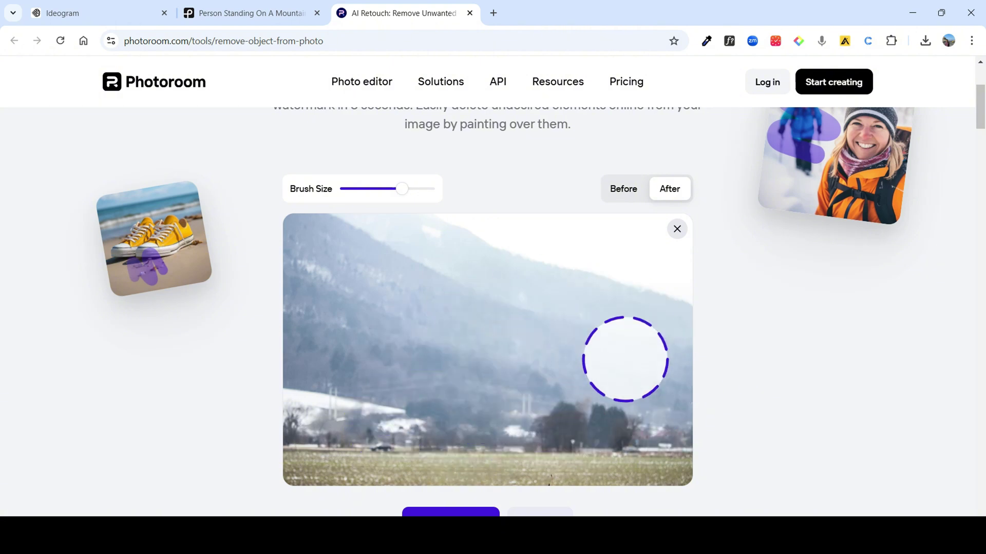
scroll(625, 397, down, 1)
click(542, 468)
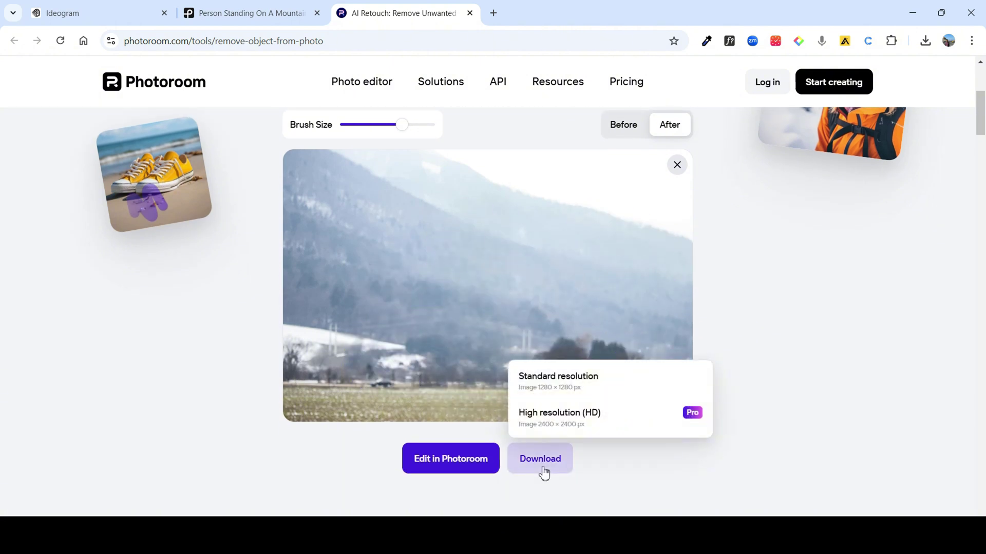
click(628, 380)
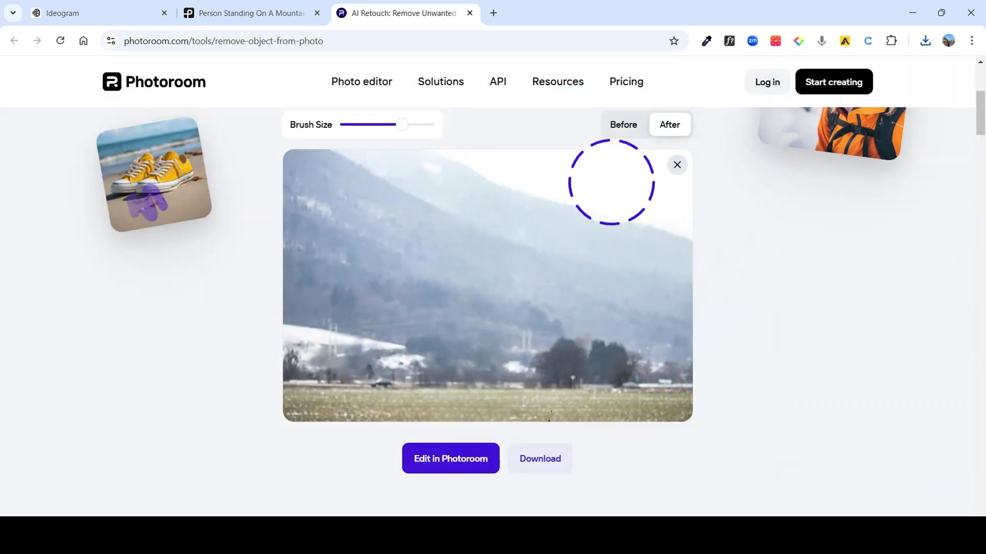
Step: Load the beach sunset sample and paint out the standing person
scroll(612, 180, up, 1)
click(675, 233)
click(495, 308)
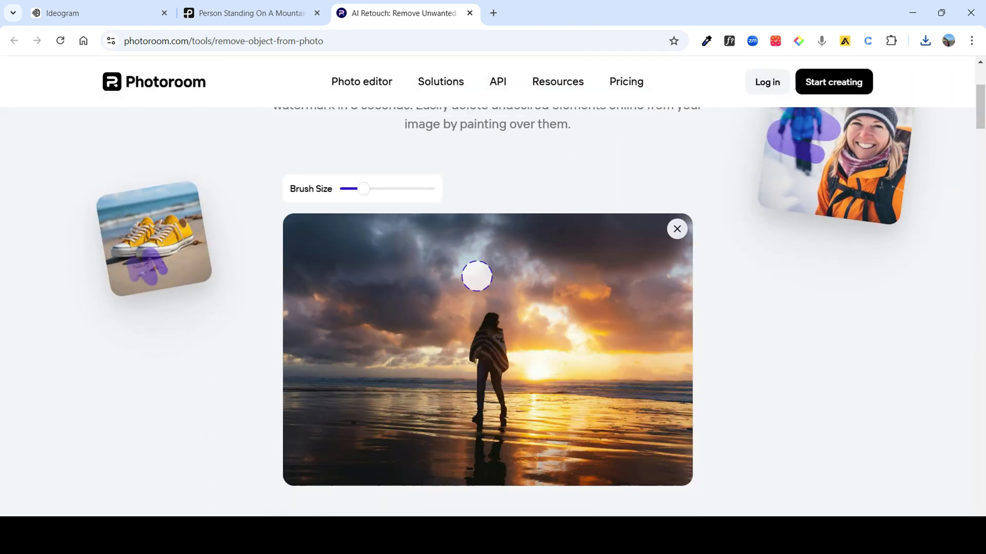
drag(360, 192, 402, 196)
click(490, 308)
drag(490, 308, 485, 451)
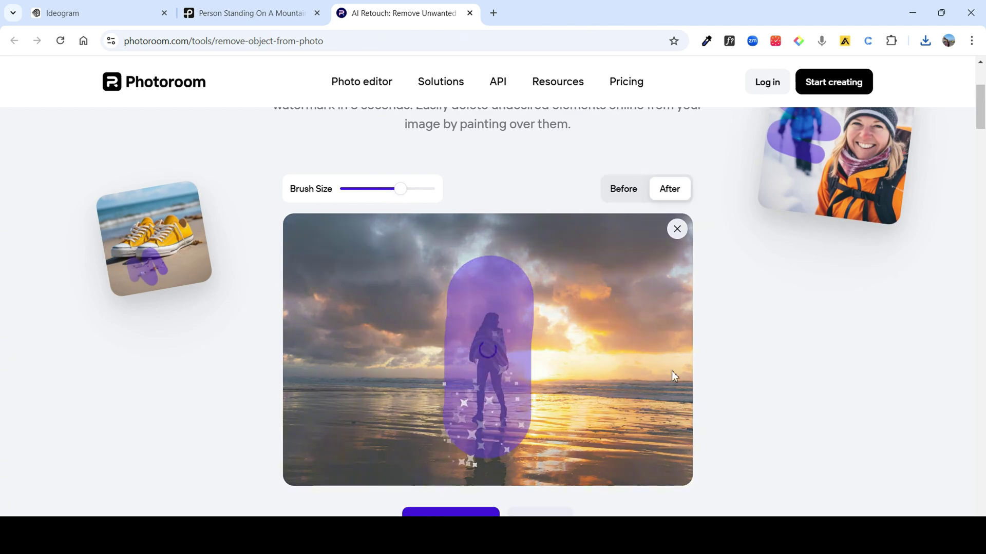
scroll(726, 354, down, 1)
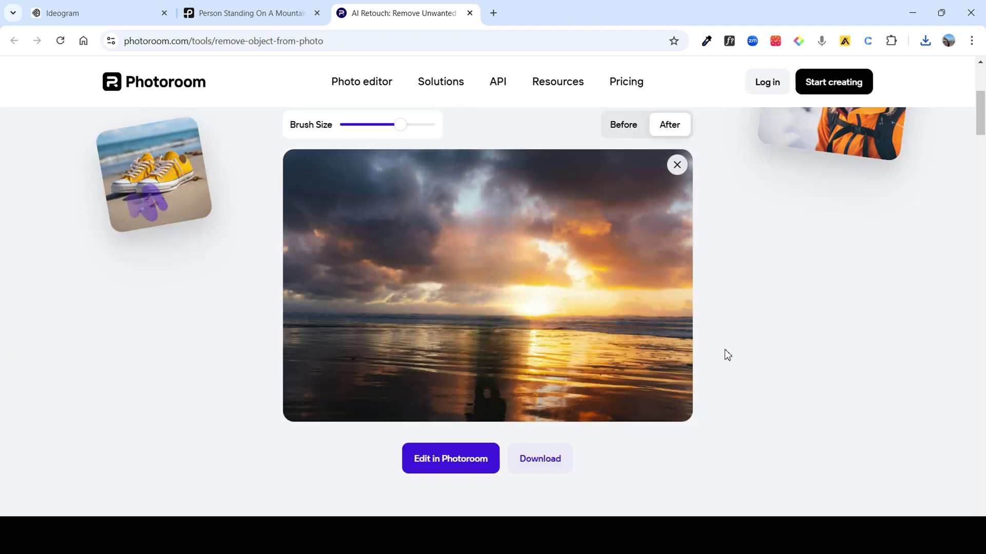
scroll(728, 354, up, 2)
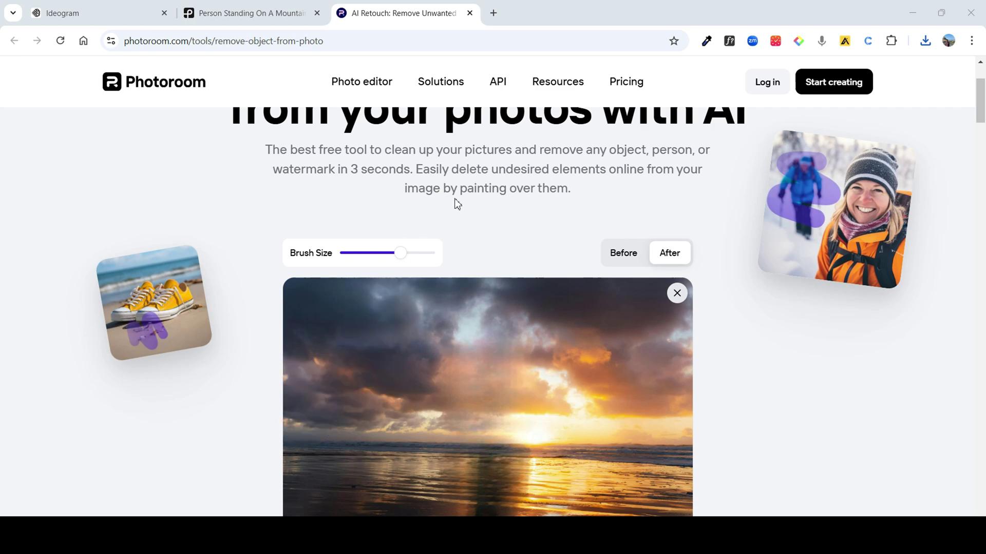
Step: Run the AI Background Remover on the woman-on-mountain photo to cut her out
mouse_move(325, 84)
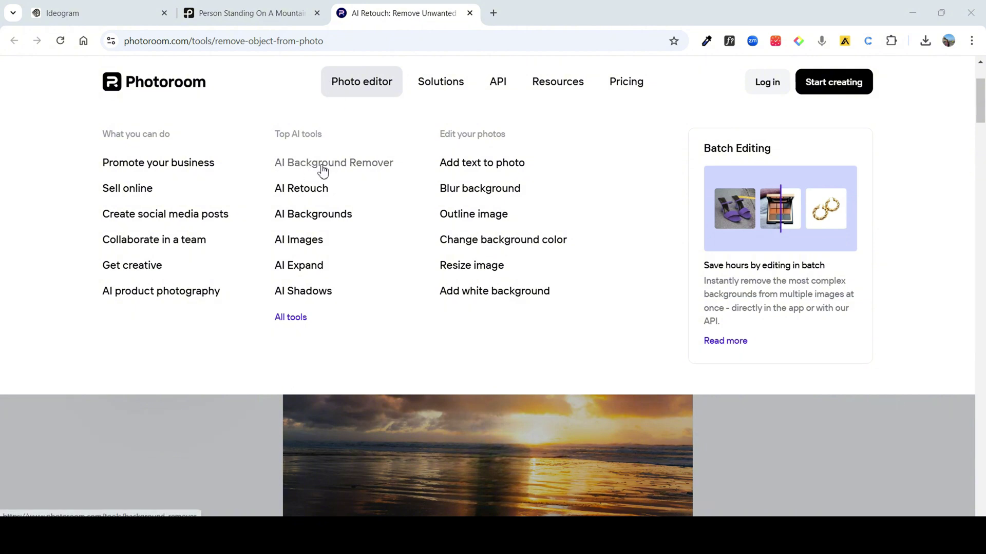
click(358, 162)
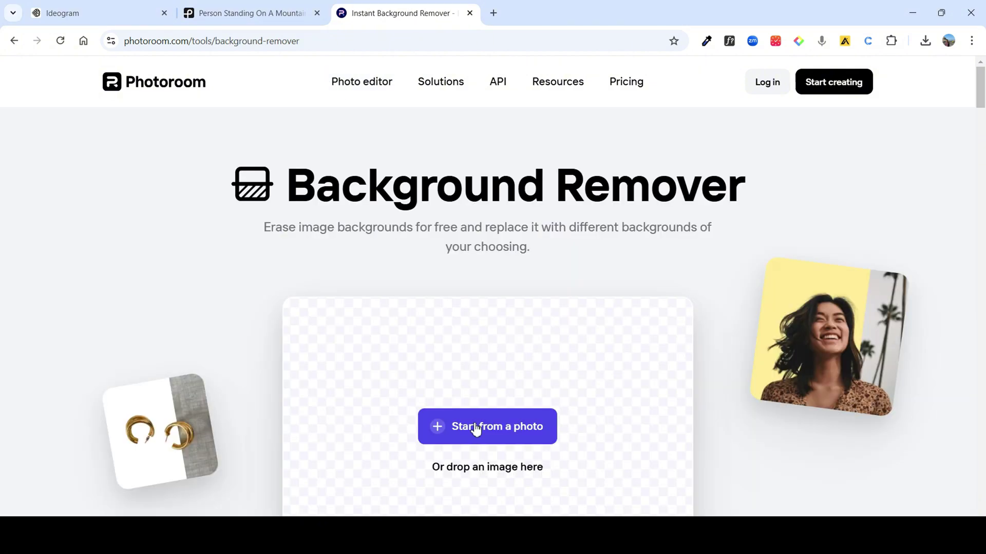
key(ctrl+v)
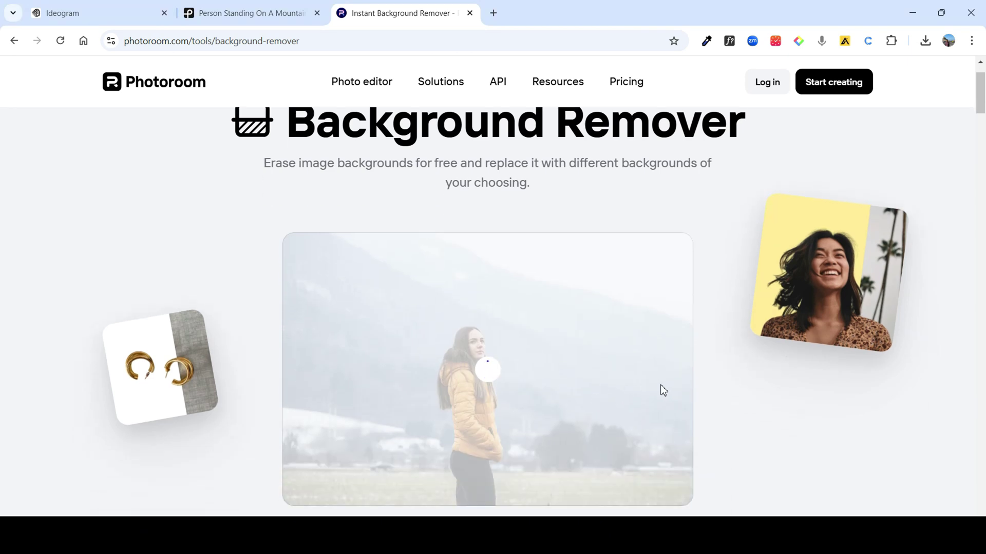
scroll(641, 380, down, 1)
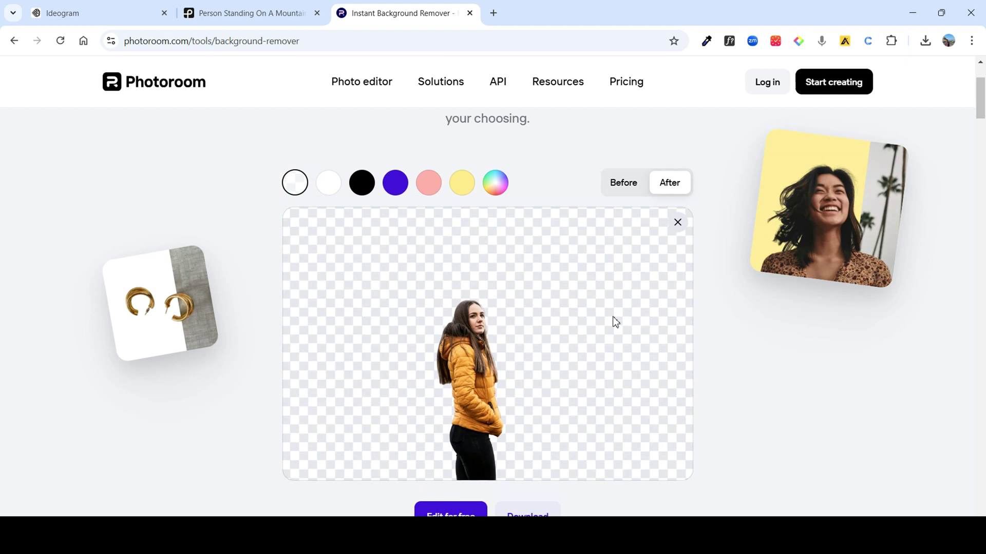
scroll(533, 471, down, 1)
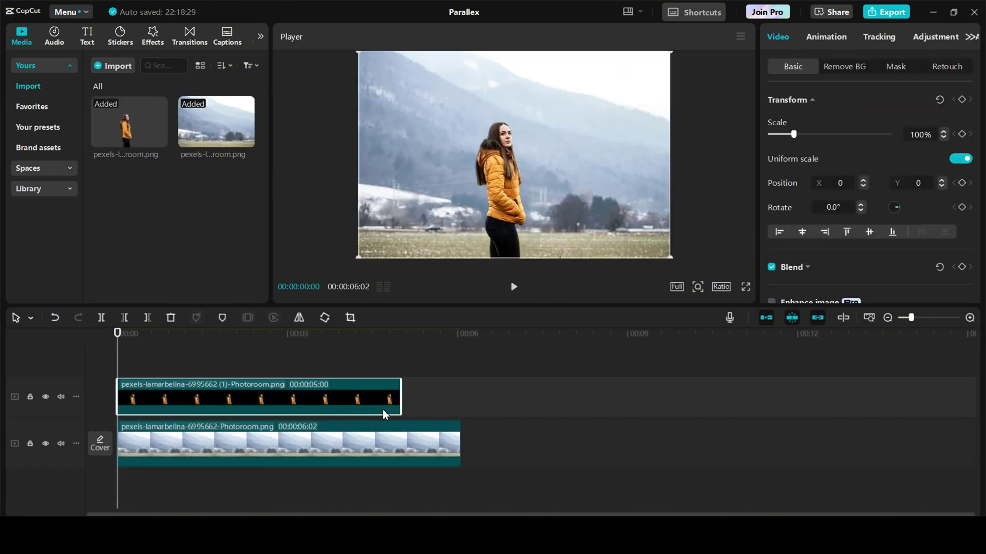
Step: Stretch the cutout clip to 00:00:06:02 and shift the woman right to X 134
drag(402, 404, 462, 404)
mouse_move(497, 176)
mouse_down()
mouse_move(519, 177)
mouse_move(510, 177)
mouse_move(512, 188)
mouse_move(509, 179)
mouse_up()
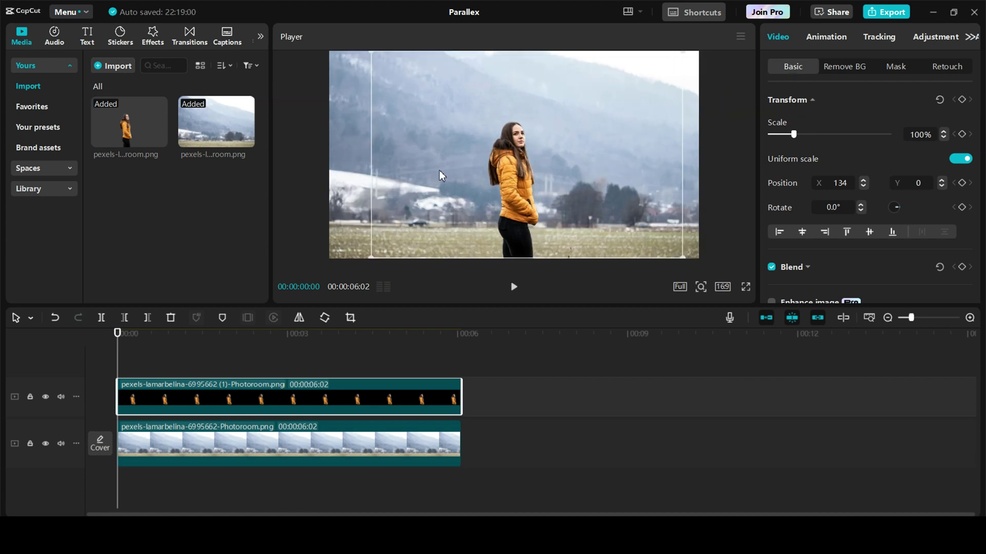
Step: Find a smoke clip in the media library and place the 45-second one on a new top track
click(44, 191)
click(117, 66)
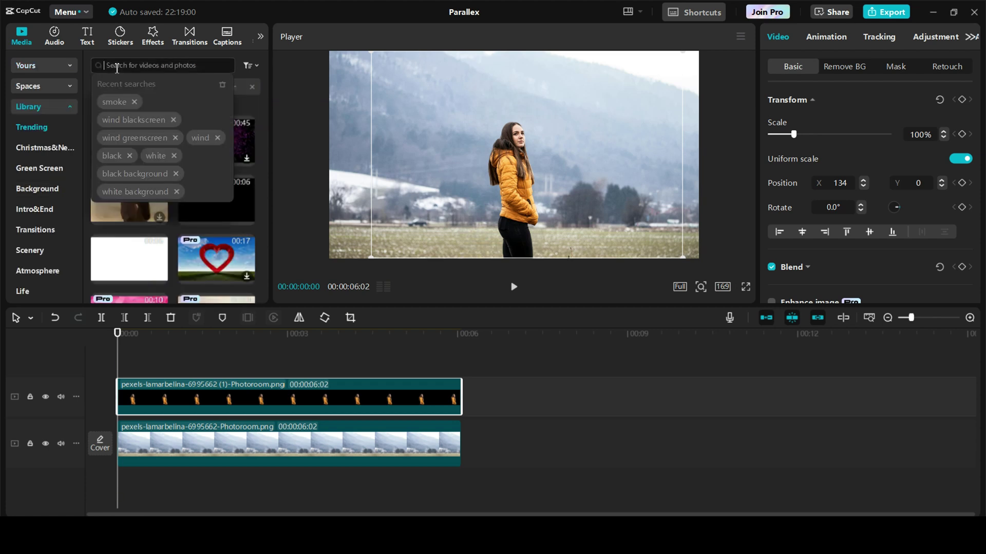
click(109, 101)
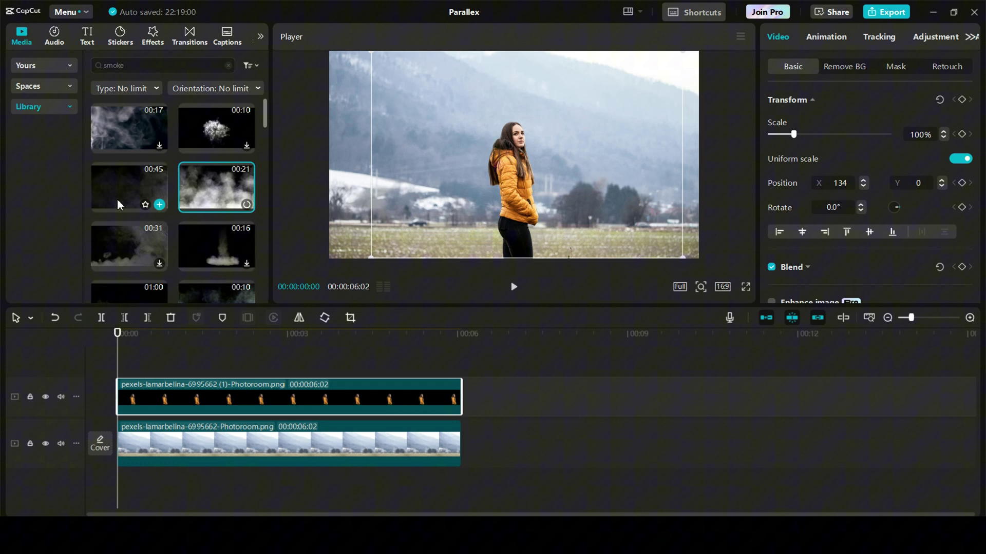
drag(117, 204, 120, 359)
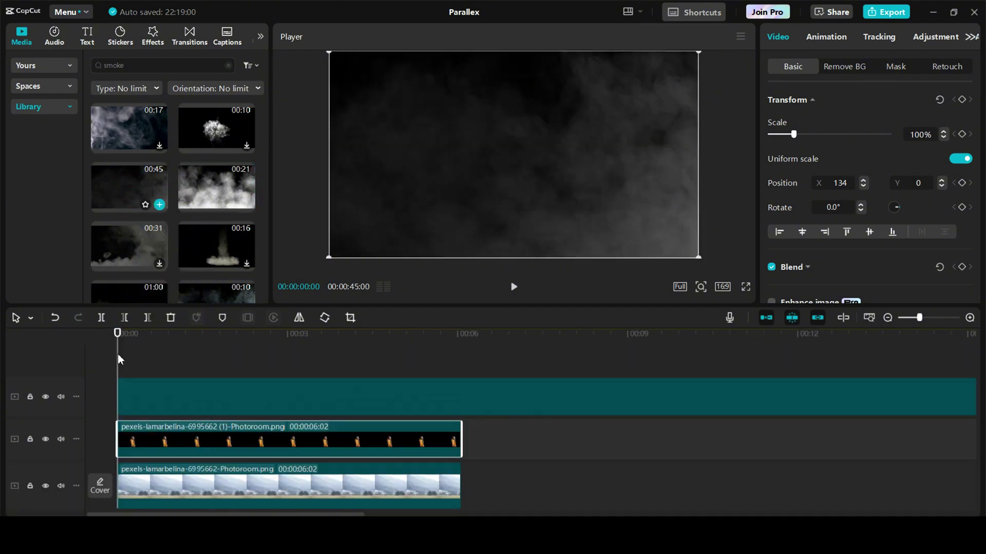
scroll(821, 231, down, 1)
Step: Set the smoke clip's blend mode to Overlay and put it on layer 1
click(809, 222)
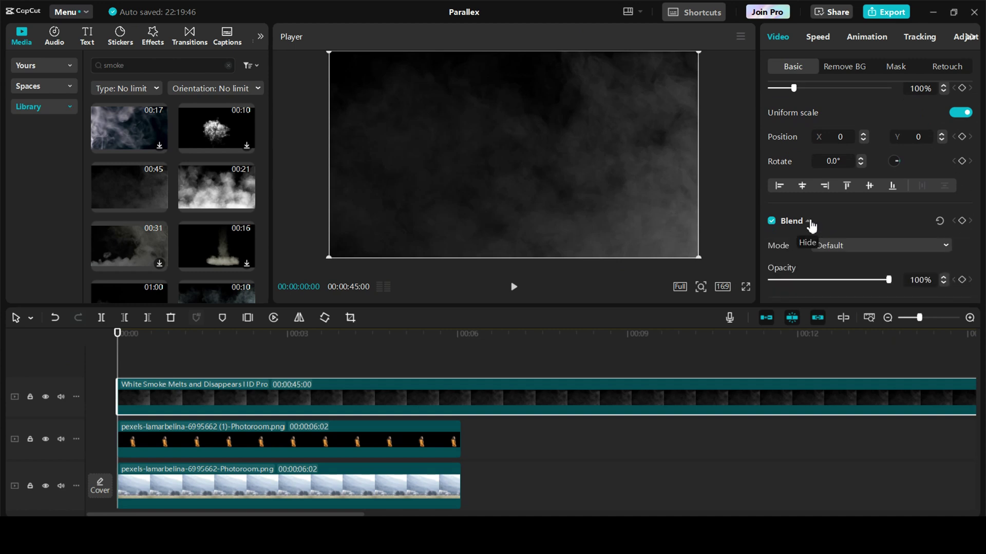
click(837, 247)
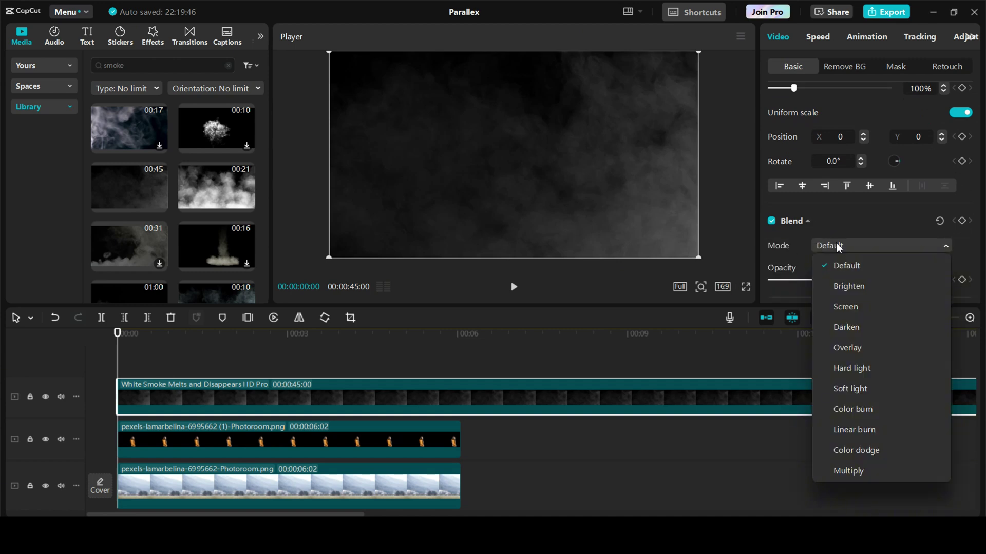
click(836, 347)
scroll(868, 257, down, 3)
scroll(867, 257, down, 5)
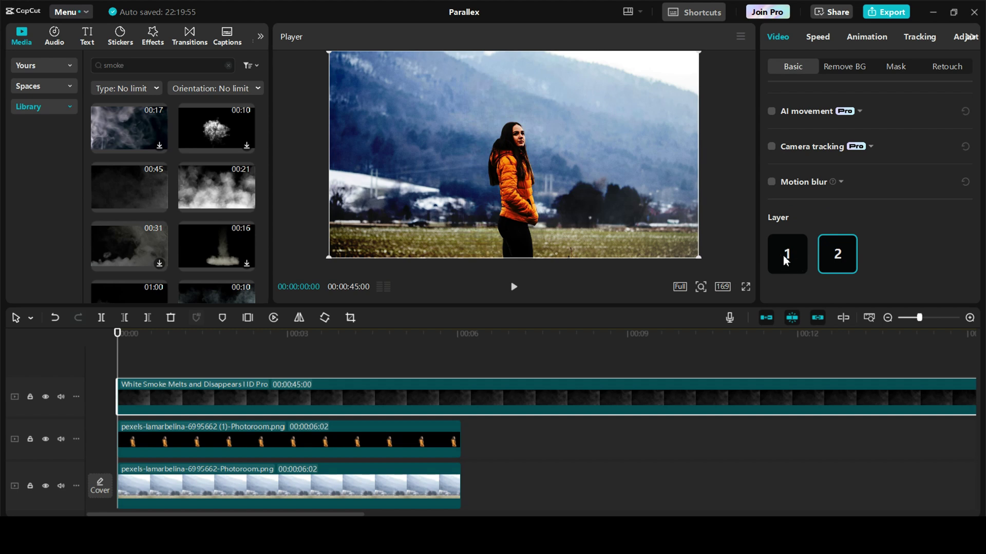
click(783, 254)
Step: Speed the smoke clip to 5.0x and extend both photo clips to 00:09
click(818, 38)
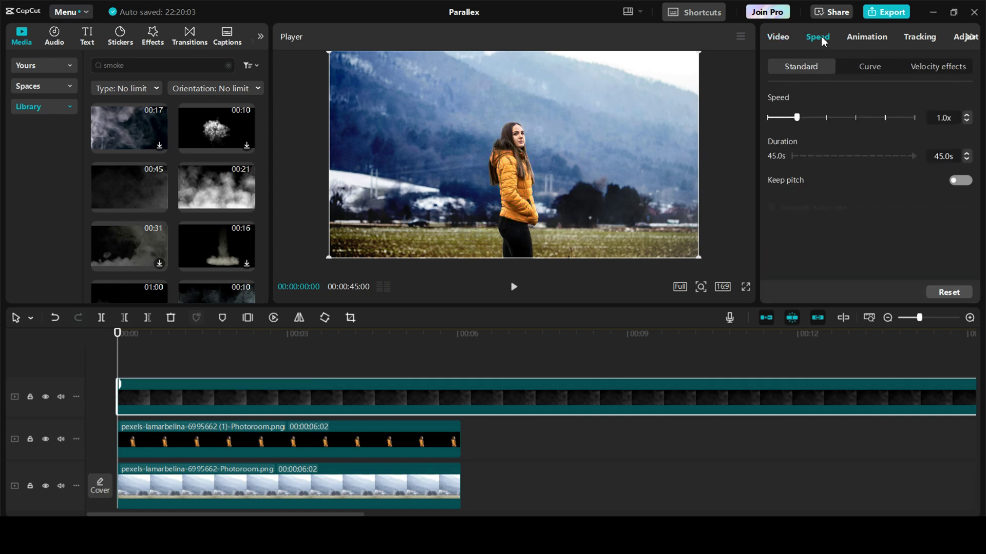
drag(798, 119, 856, 120)
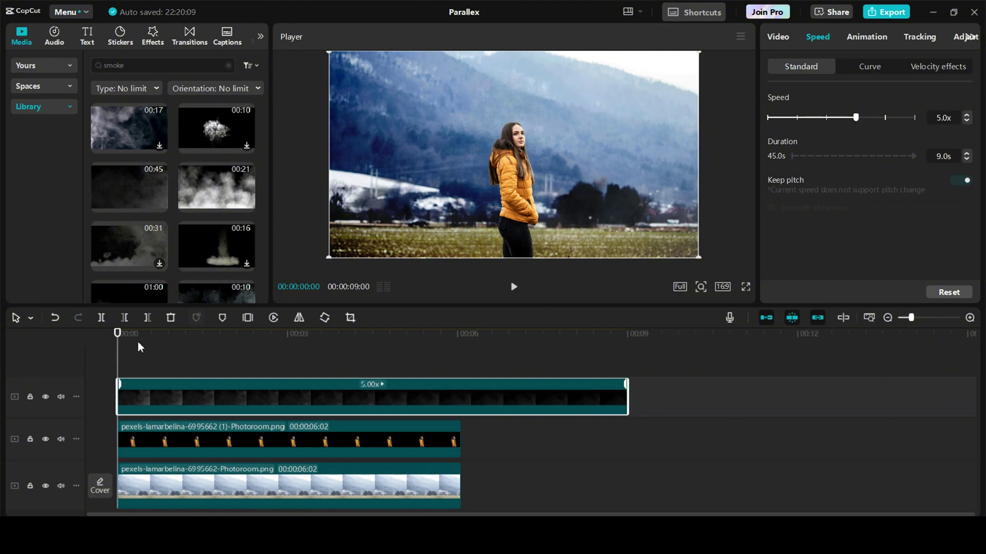
click(394, 440)
drag(466, 431, 627, 433)
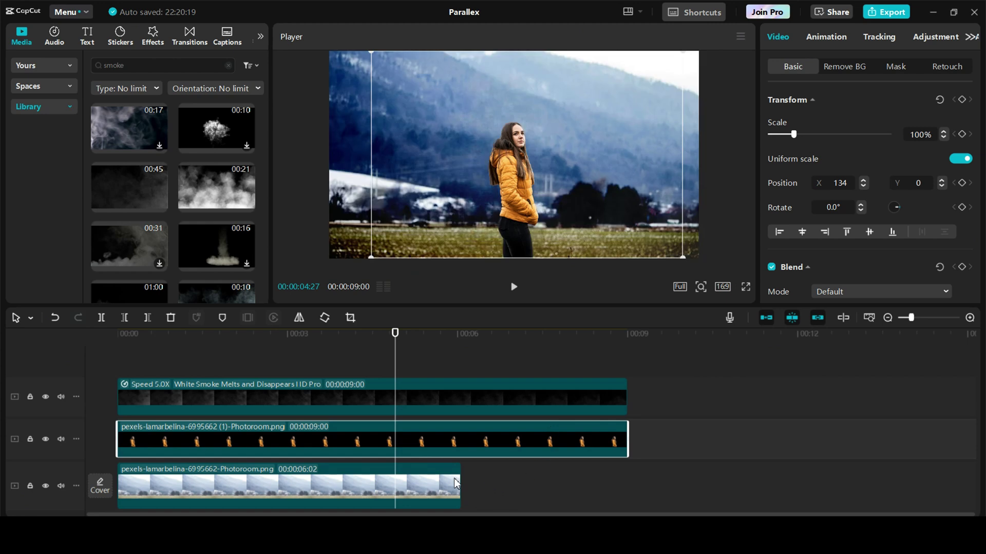
drag(456, 483, 627, 481)
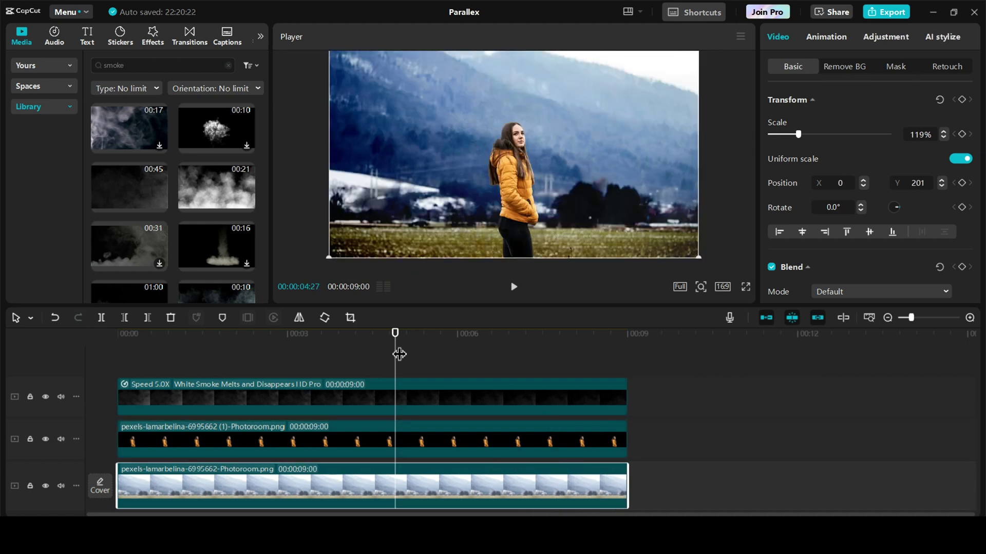
drag(398, 357, 605, 361)
key(Home)
scroll(249, 384, down, 1)
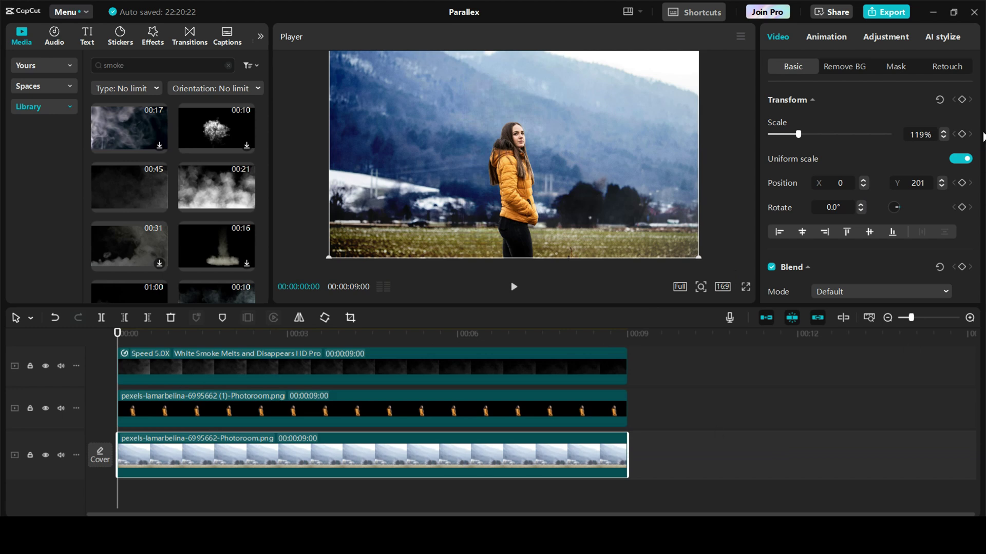
Step: Keyframe the background's transform at 0:00, then enlarge it at the 9-second mark
click(962, 100)
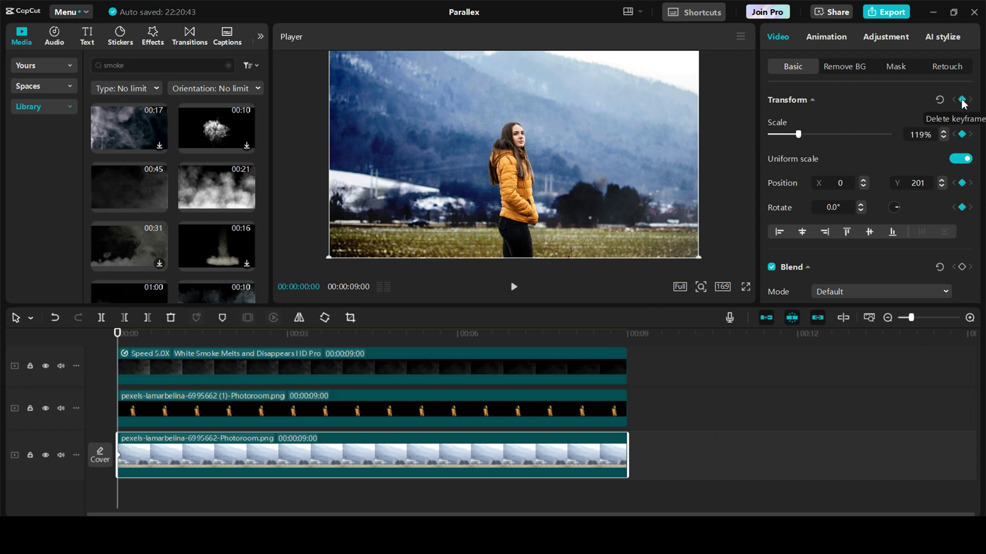
drag(124, 342, 629, 359)
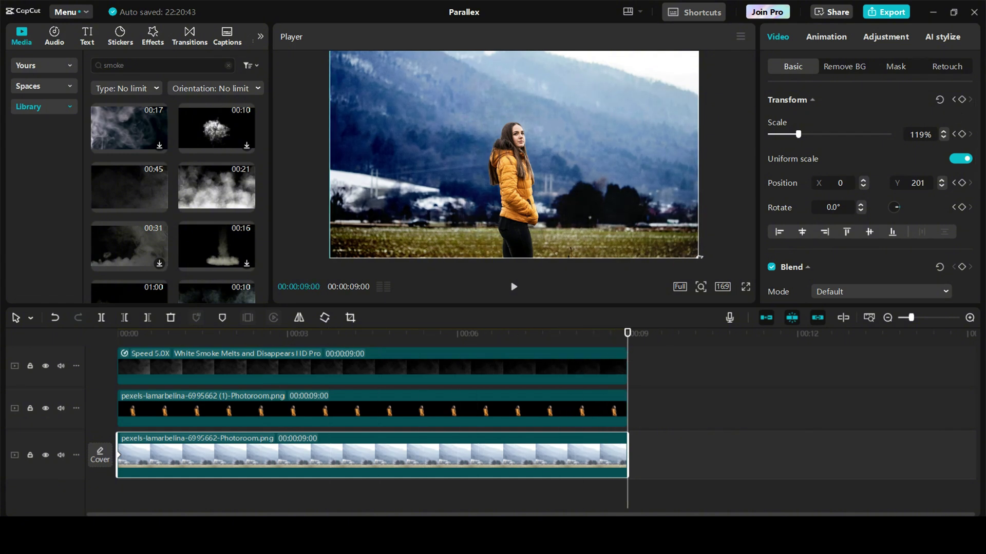
drag(699, 257, 755, 297)
Step: Keyframe the cut-out woman at 100% at 0:00 and scale her up at 9 seconds
click(169, 409)
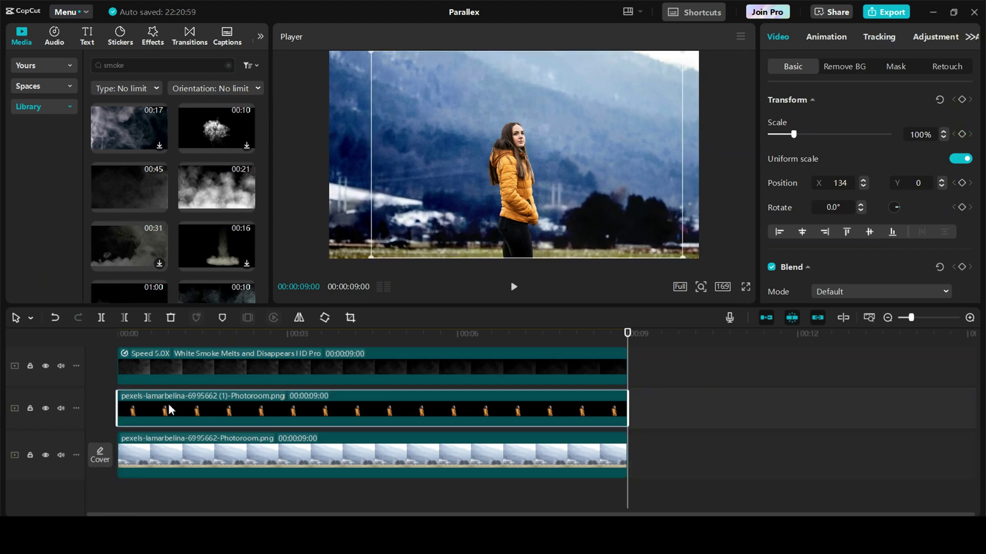
click(124, 336)
drag(125, 344, 118, 344)
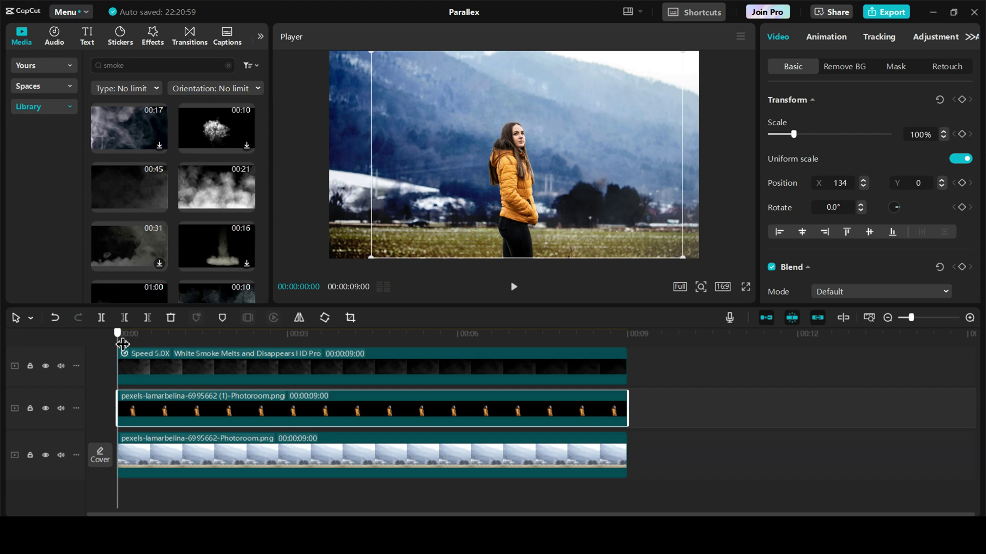
click(963, 101)
drag(118, 339, 255, 338)
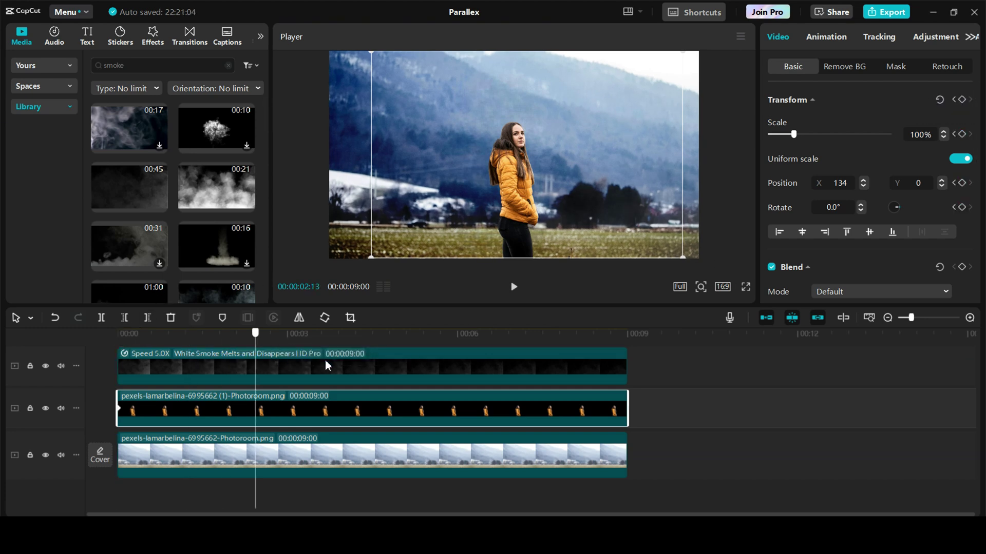
drag(327, 365, 629, 370)
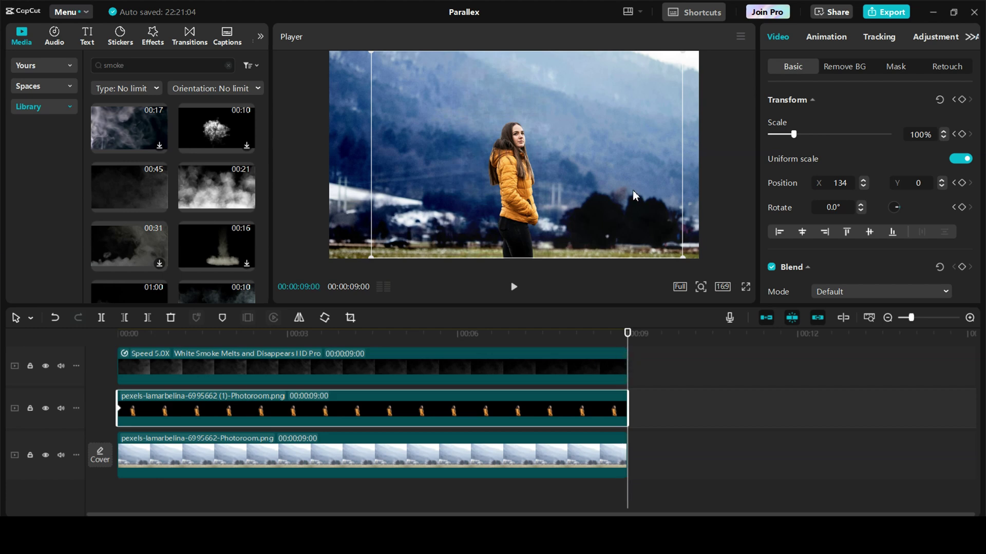
scroll(604, 186, down, 3)
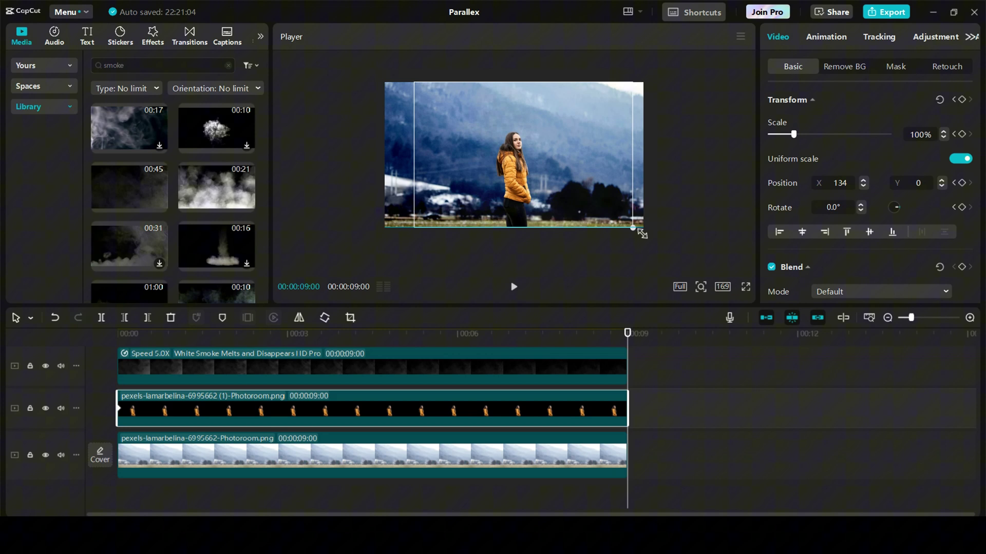
drag(642, 233, 747, 343)
click(120, 333)
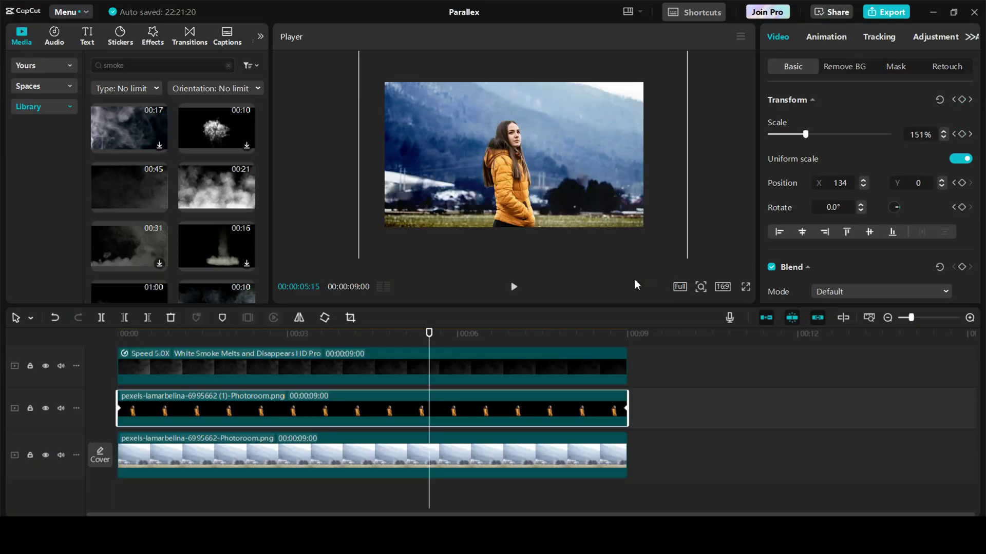
click(251, 442)
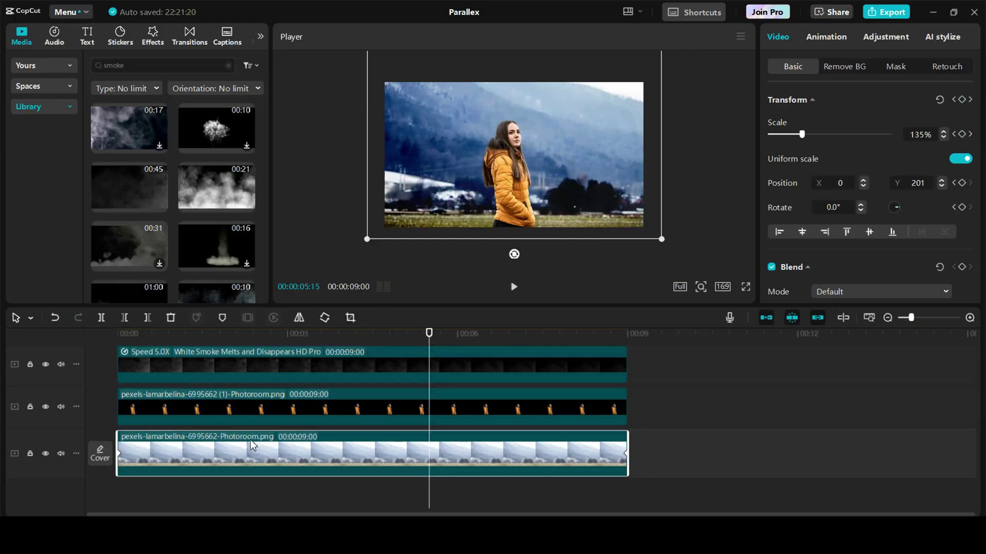
Step: Apply the Play Pendulum effect to the background photo clip
click(151, 41)
scroll(175, 159, down, 10)
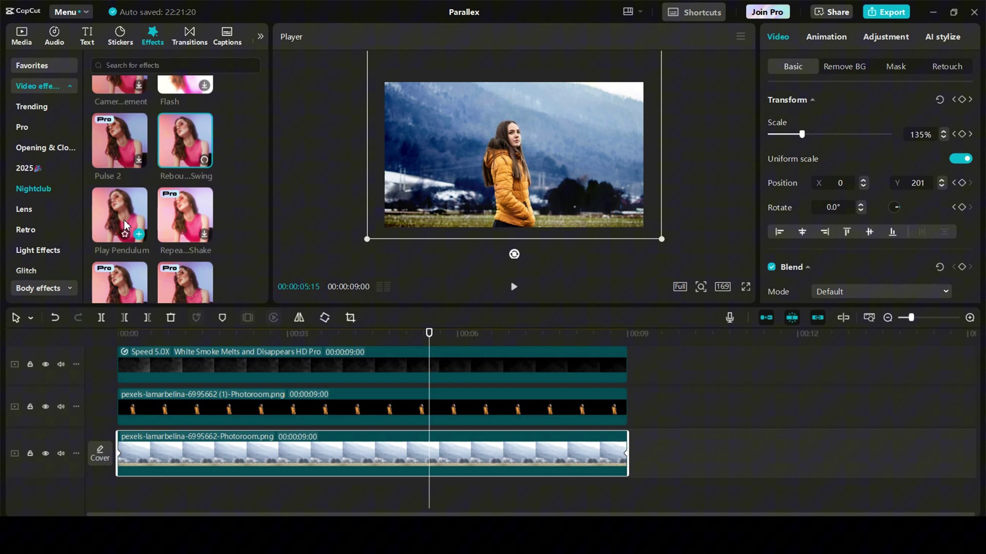
drag(109, 218, 170, 460)
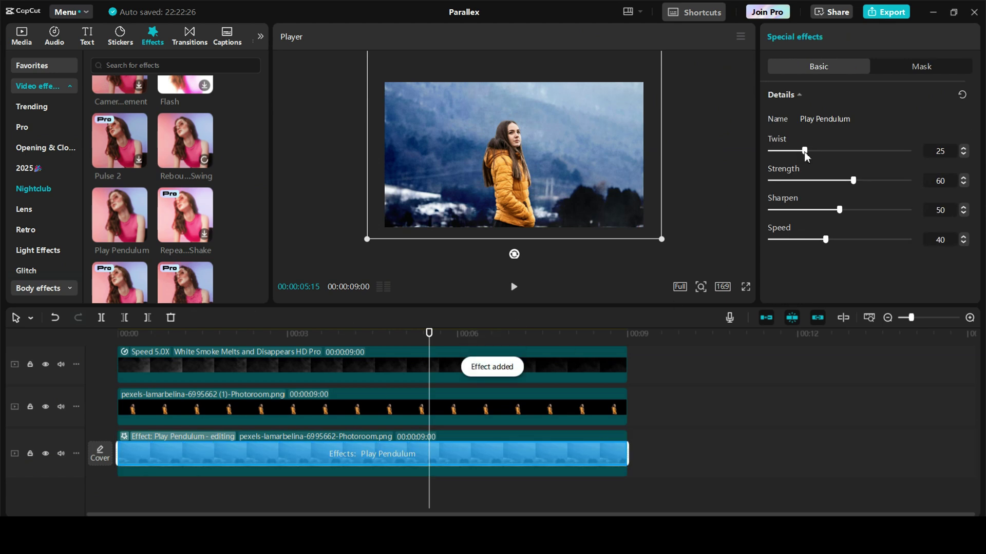
Step: Tune the pendulum to Twist 6, Strength 6, Sharpen 4 and Speed 6
drag(805, 152, 788, 152)
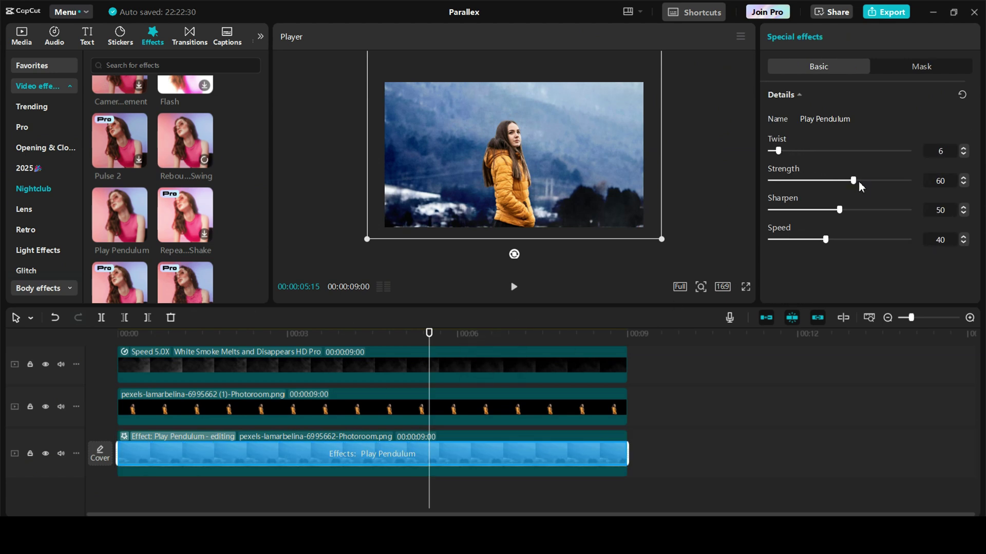
drag(858, 182, 780, 180)
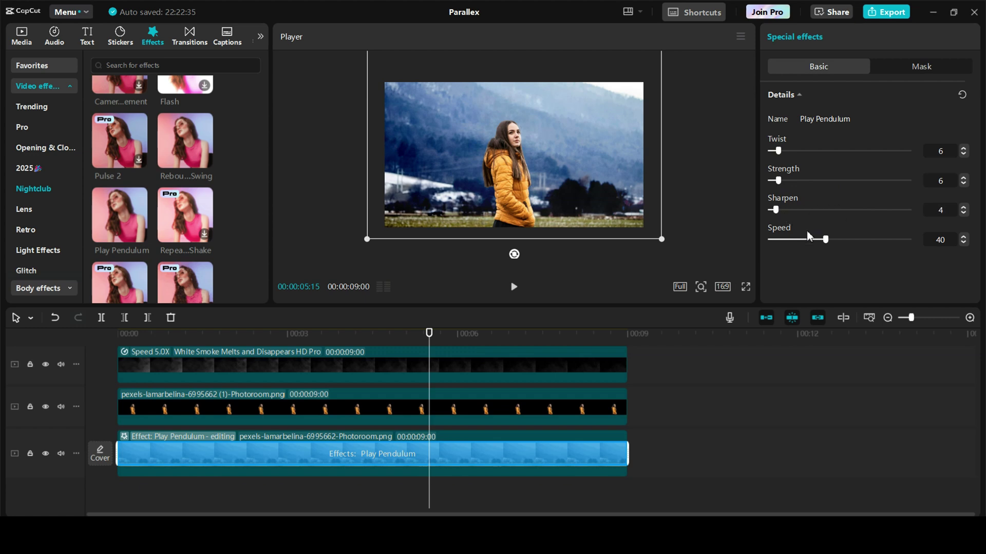
drag(825, 245, 782, 243)
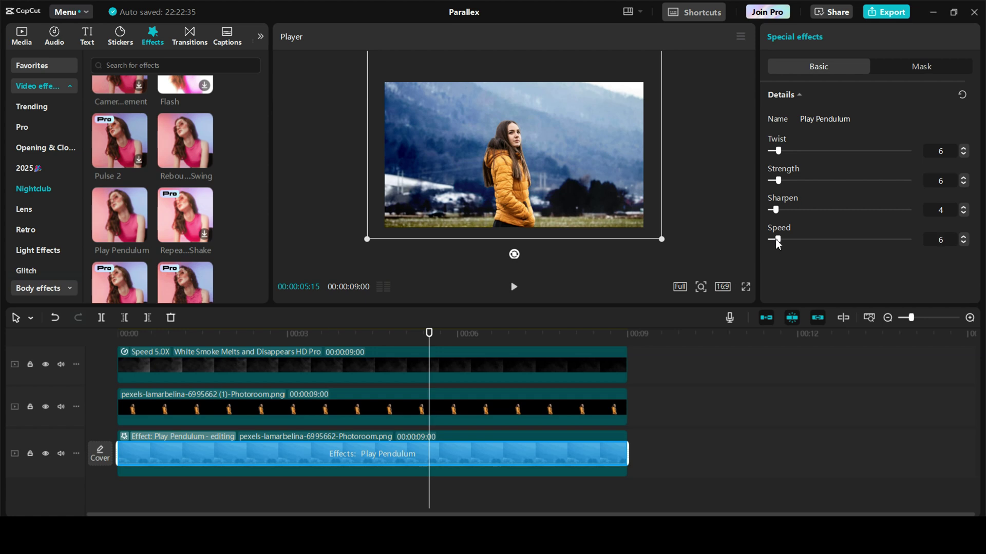
drag(778, 243, 776, 241)
Step: Undo the last change and add Play Pendulum to the woman cut-out (Twist 5, Strength 5, Sharpen 7, Speed 5)
click(241, 415)
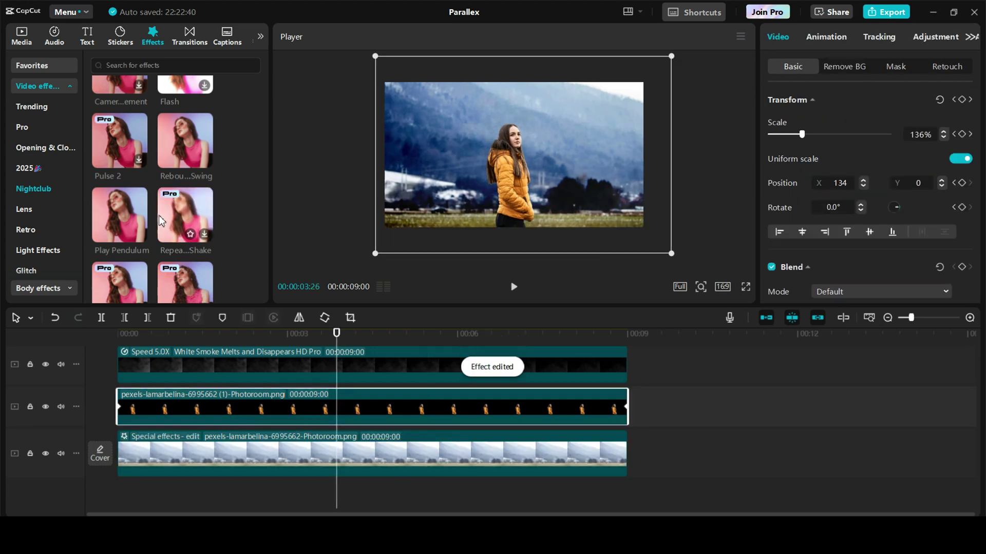
key(ctrl+z)
drag(119, 215, 228, 410)
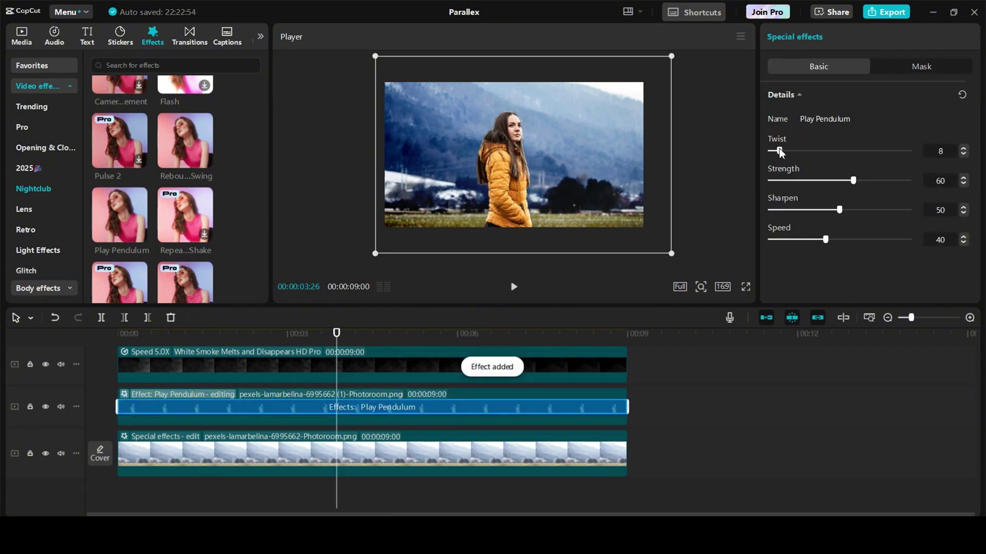
drag(853, 181, 779, 183)
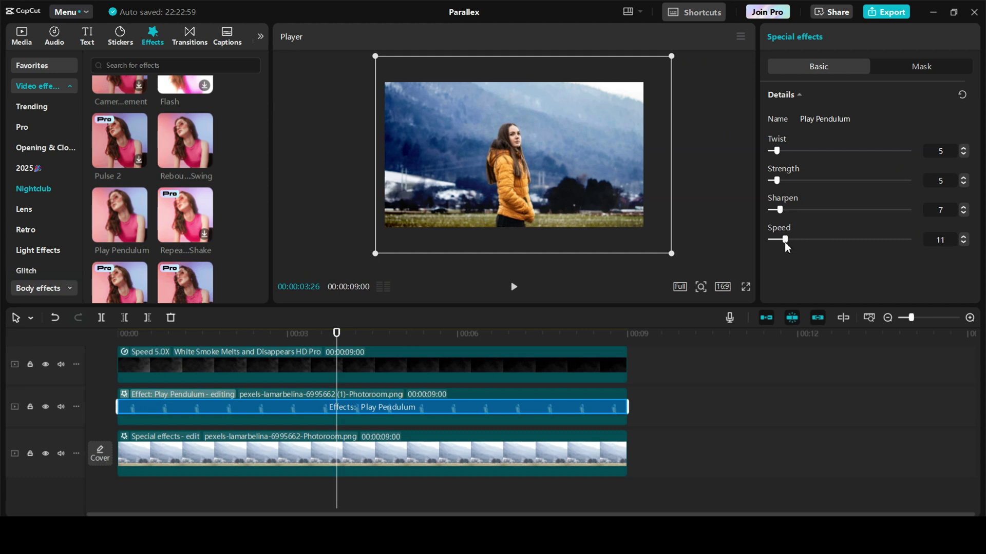
click(118, 345)
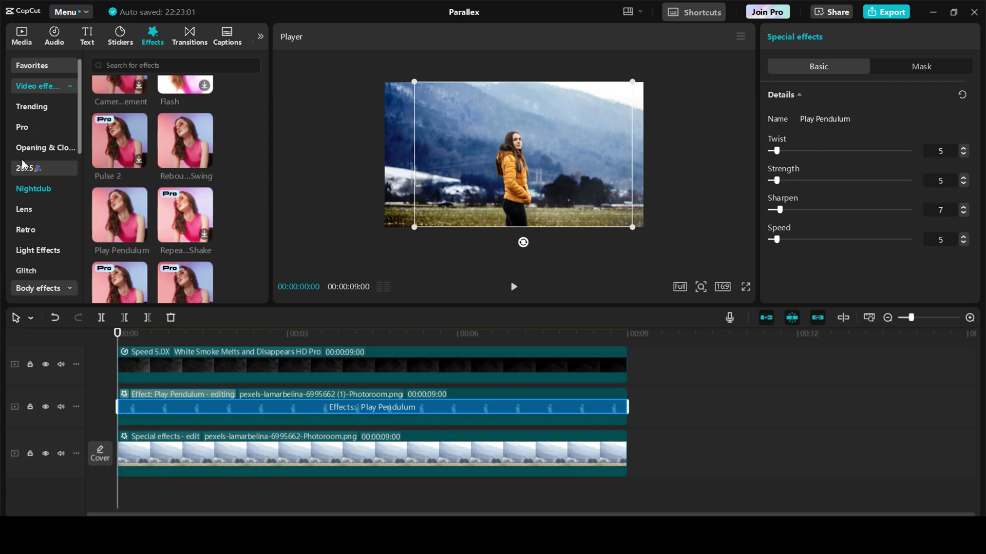
Step: Search effects for 'ra' and stretch the first Rain effect on a new top track to 00:09
click(134, 67)
text(rain)
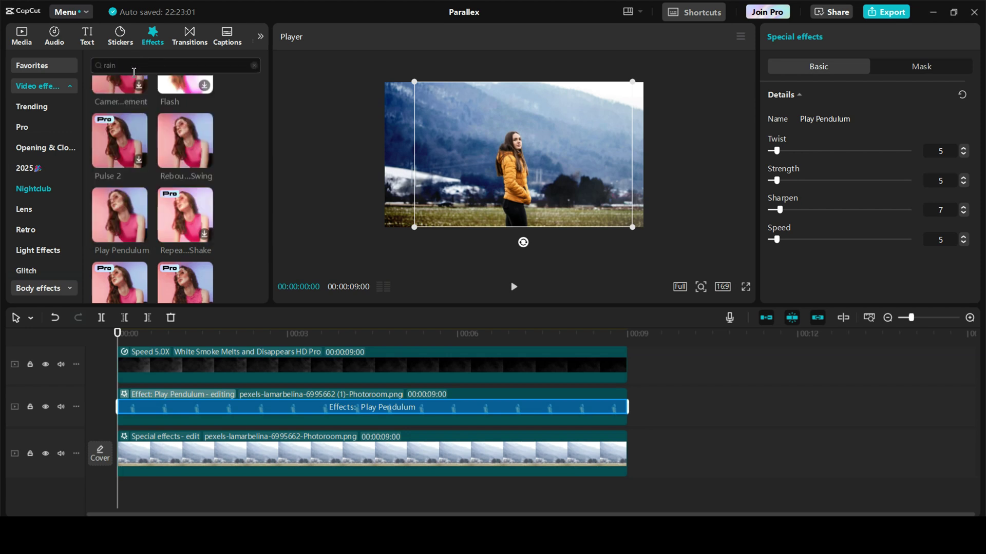
key(Return)
mouse_move(104, 130)
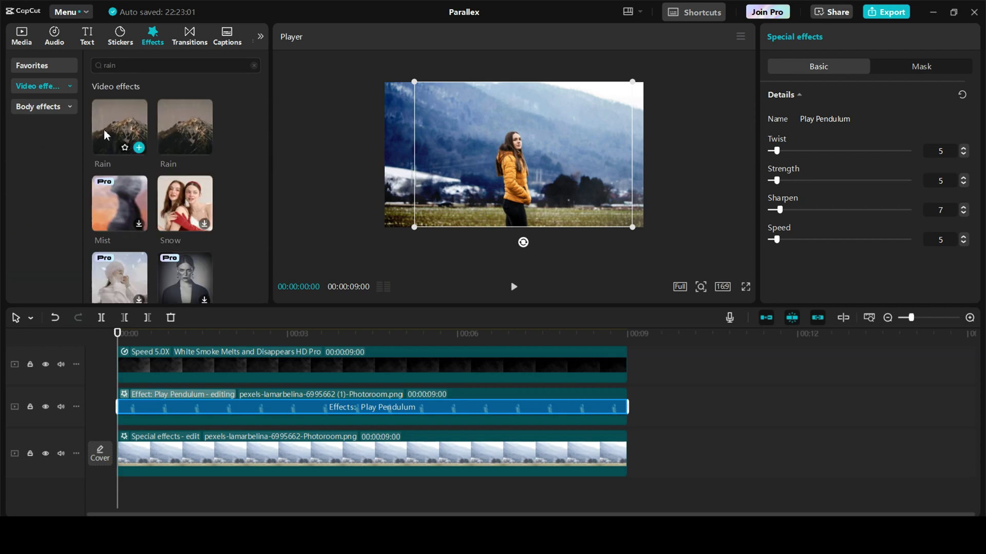
drag(104, 129, 128, 370)
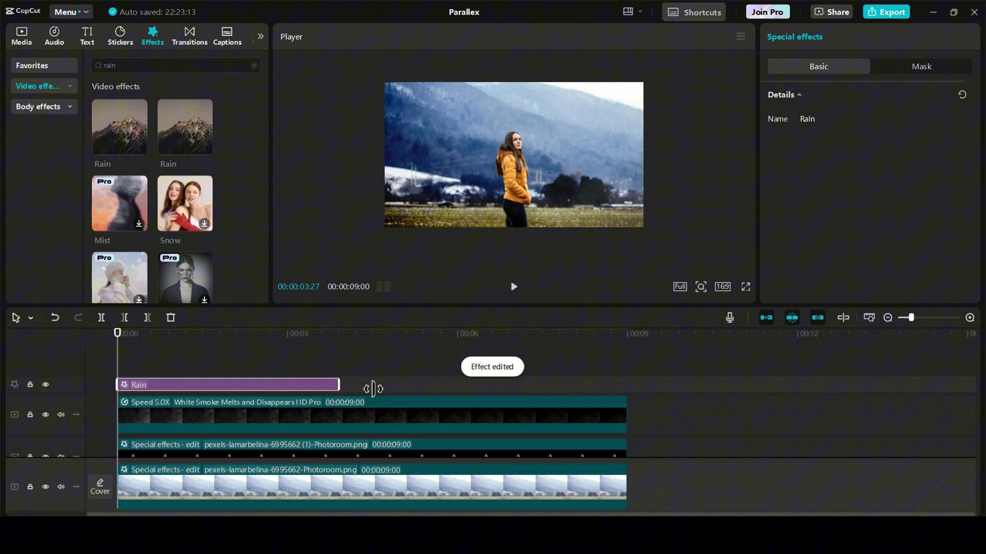
drag(372, 389, 627, 413)
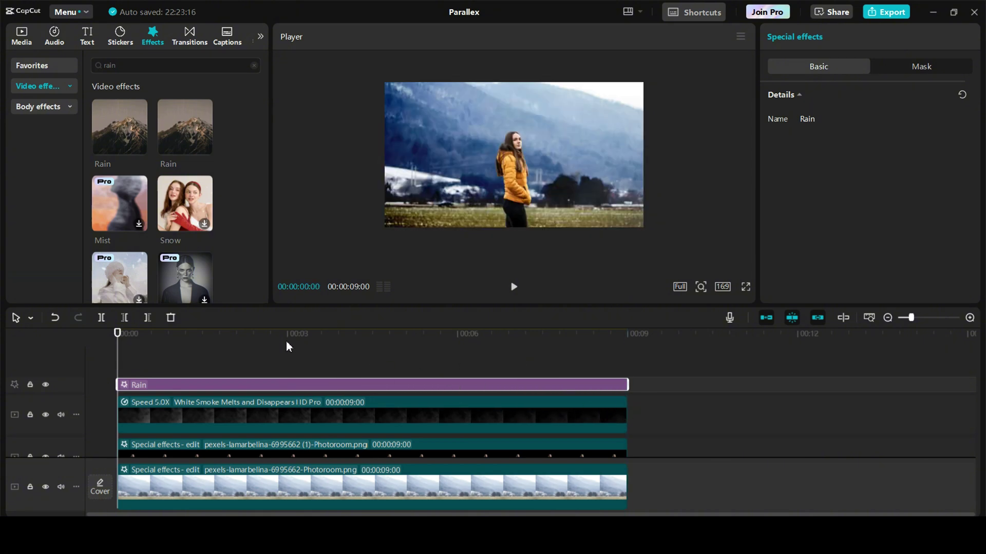